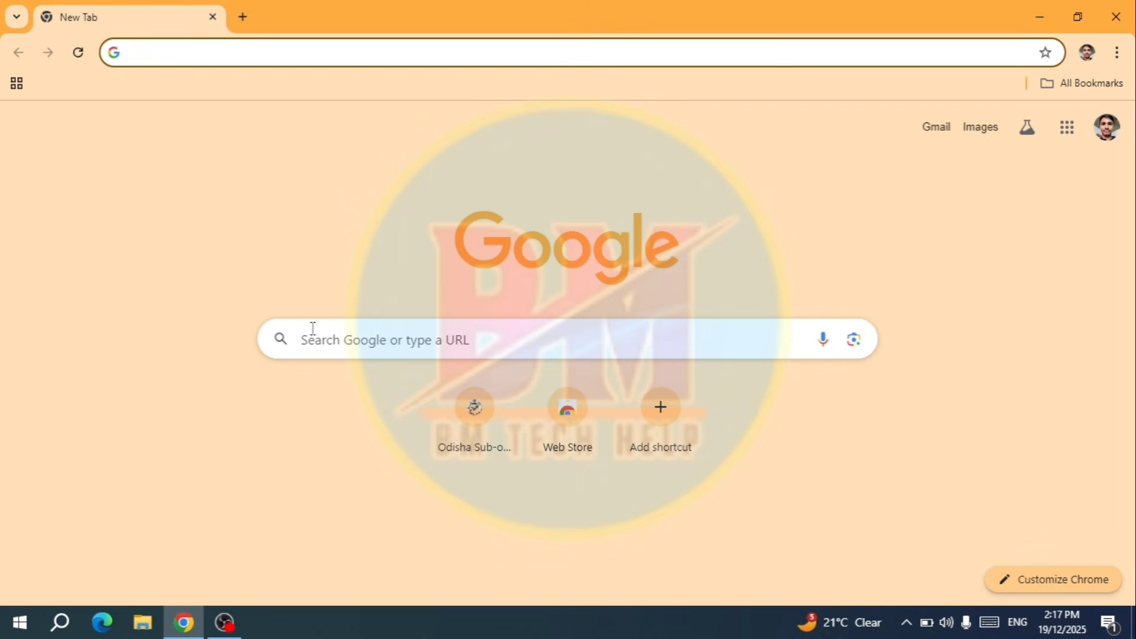
# - Search Google for 'serviceplus' using the recent-search suggestion
pyautogui.click(312, 331)
pyautogui.click(348, 389)
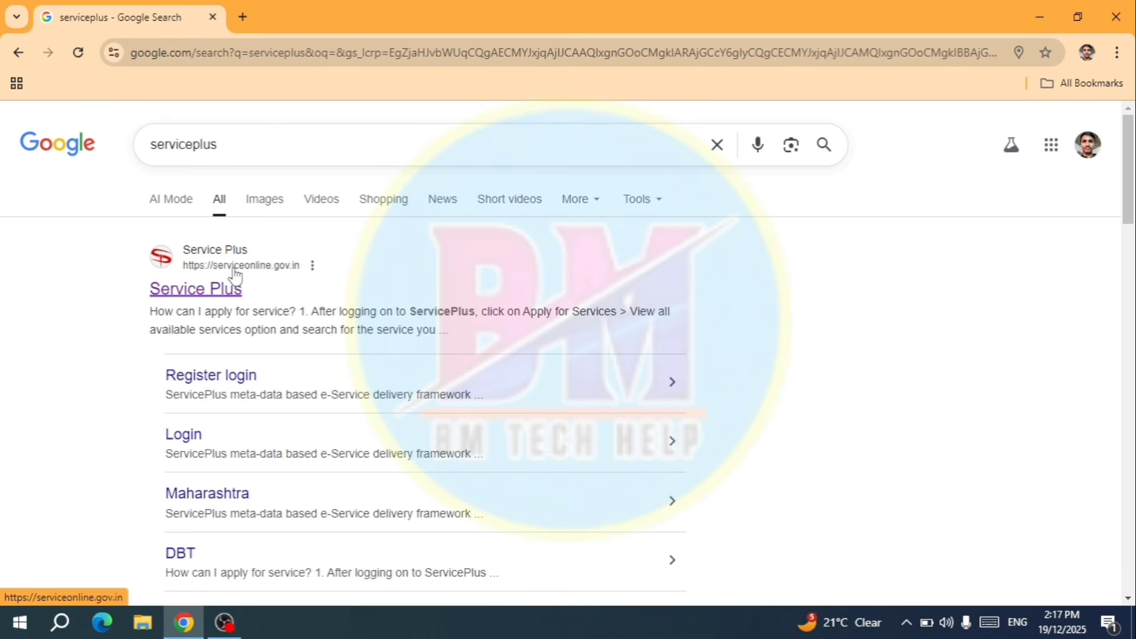
# - Open the Service Plus site and log in with the saved citizen Login ID, password and captcha
pyautogui.click(198, 289)
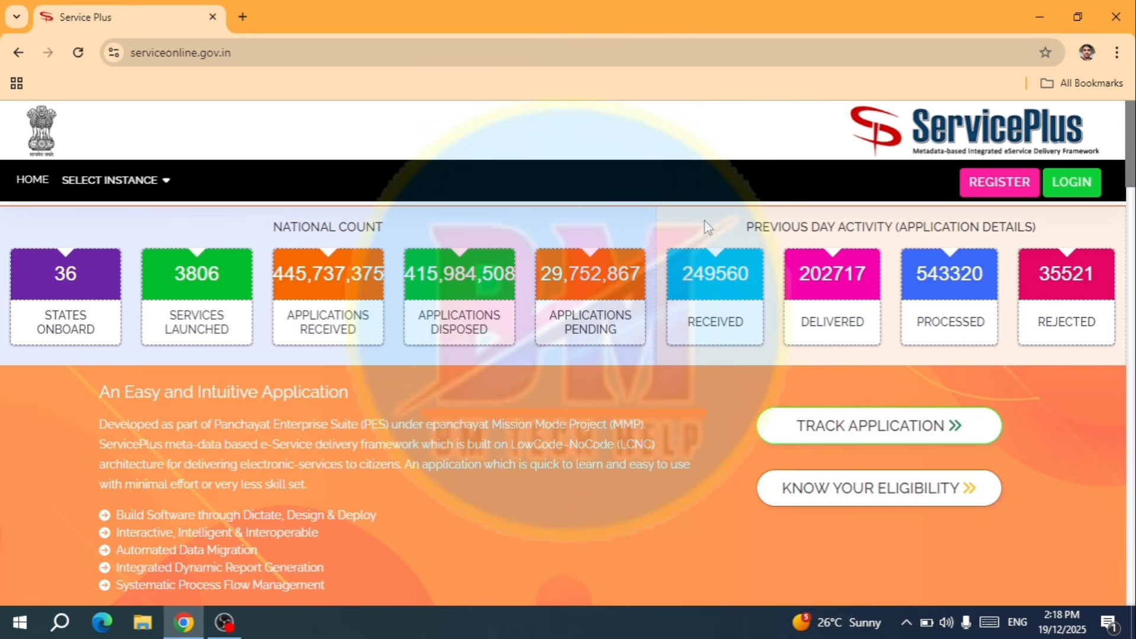
pyautogui.click(1075, 193)
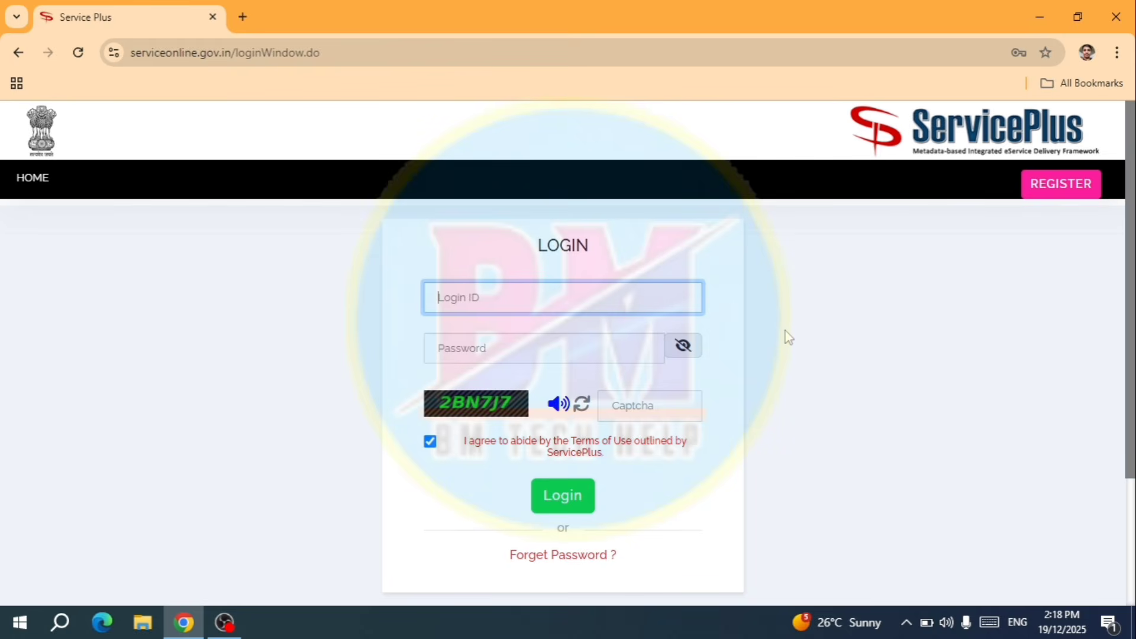
pyautogui.click(508, 296)
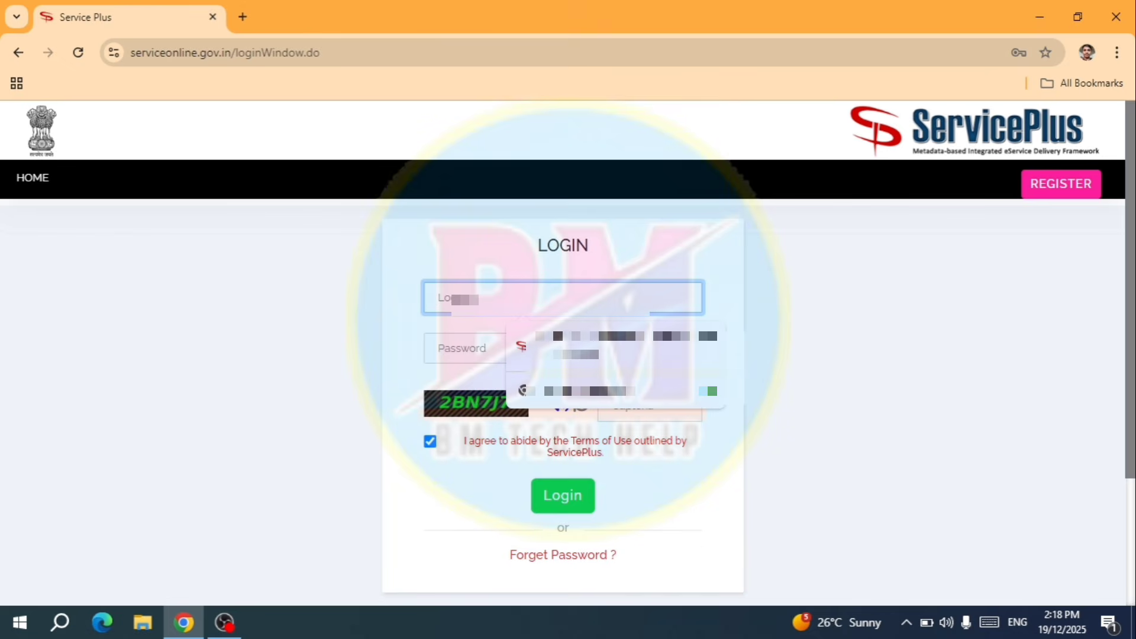
pyautogui.click(558, 344)
pyautogui.click(559, 347)
pyautogui.click(716, 390)
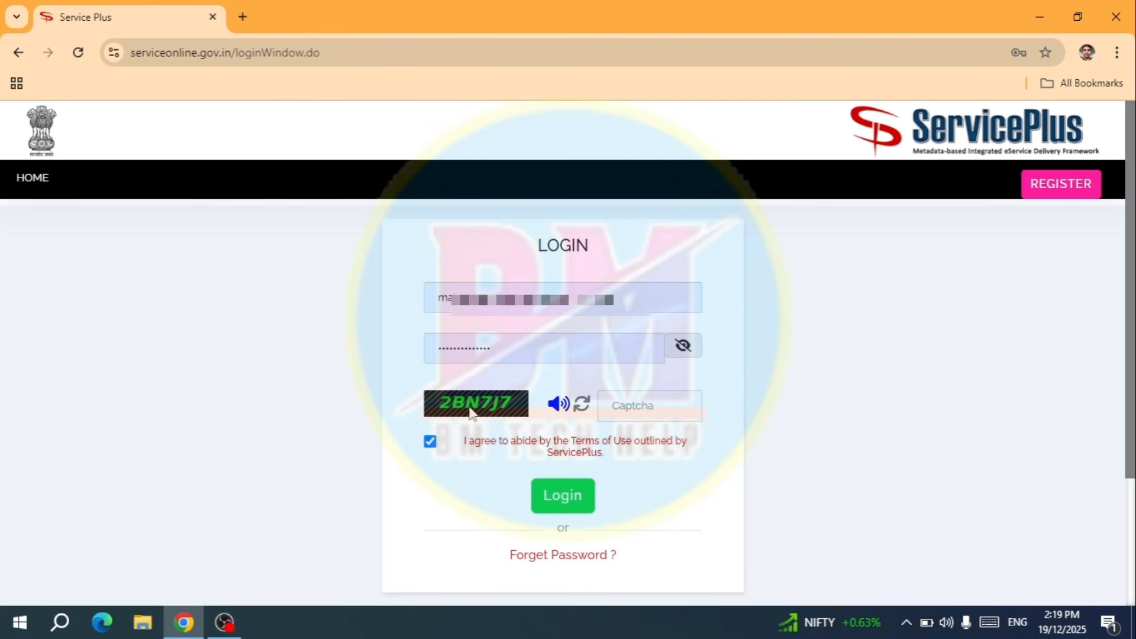
pyautogui.click(629, 407)
pyautogui.write('2BN')
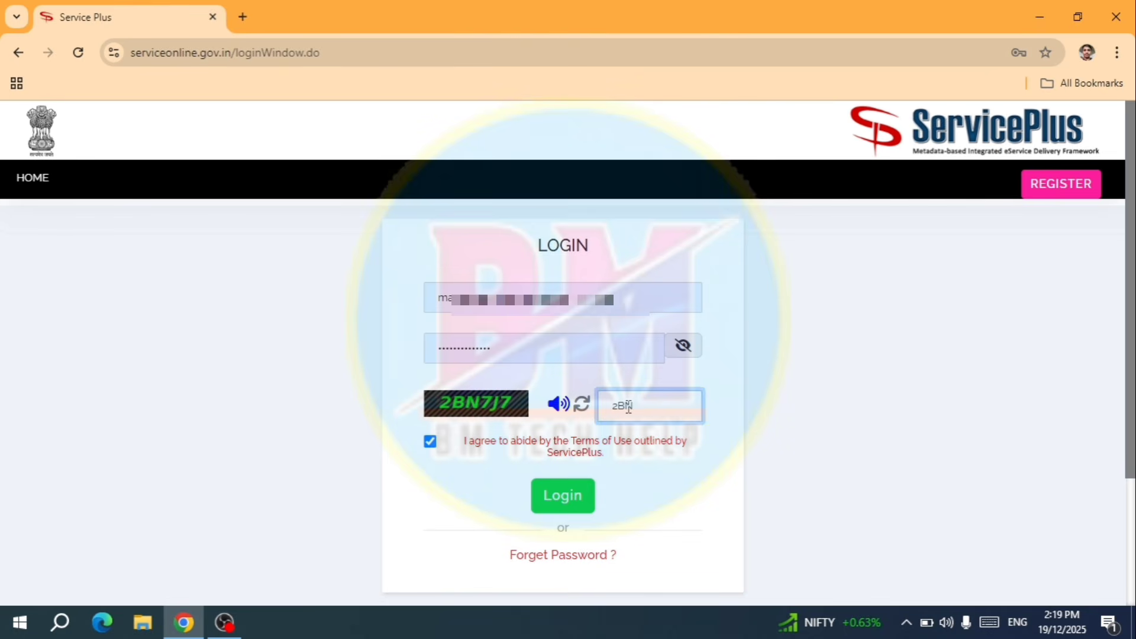
pyautogui.write('7J7')
pyautogui.click(747, 404)
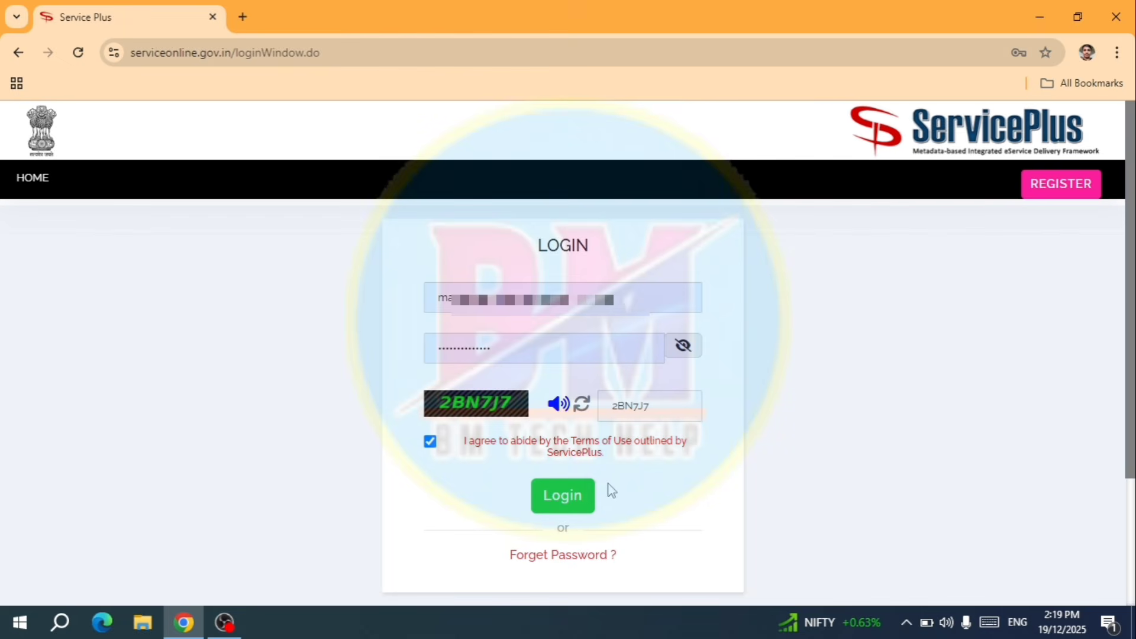
pyautogui.click(562, 501)
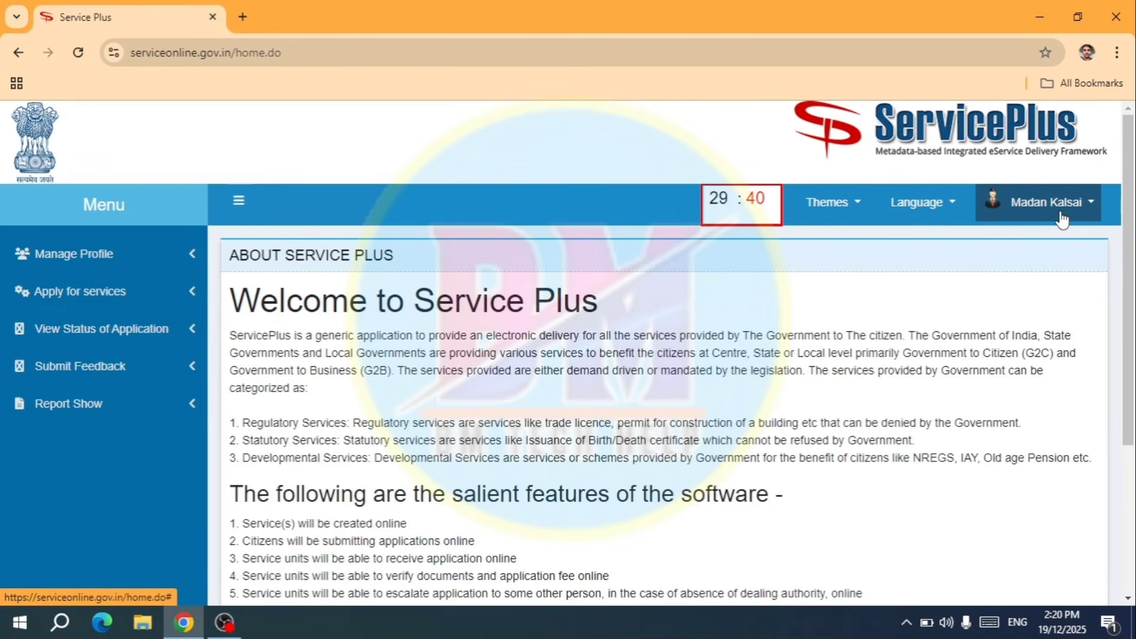
# - Show all available ODISHA services and filter the list by 'RESI'
pyautogui.click(151, 304)
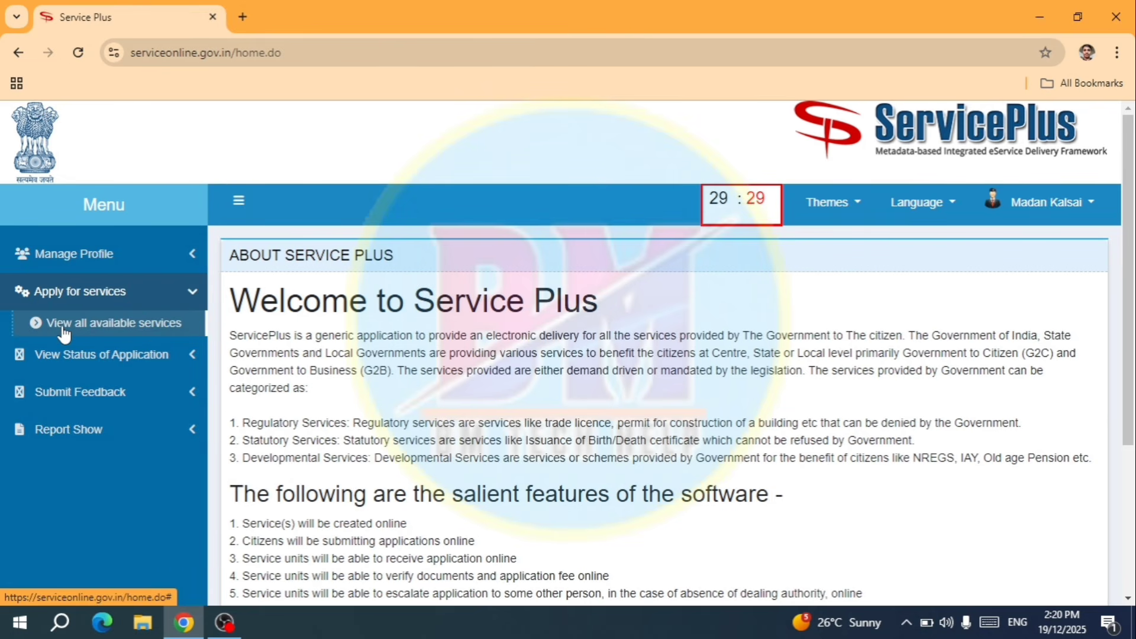
pyautogui.click(137, 323)
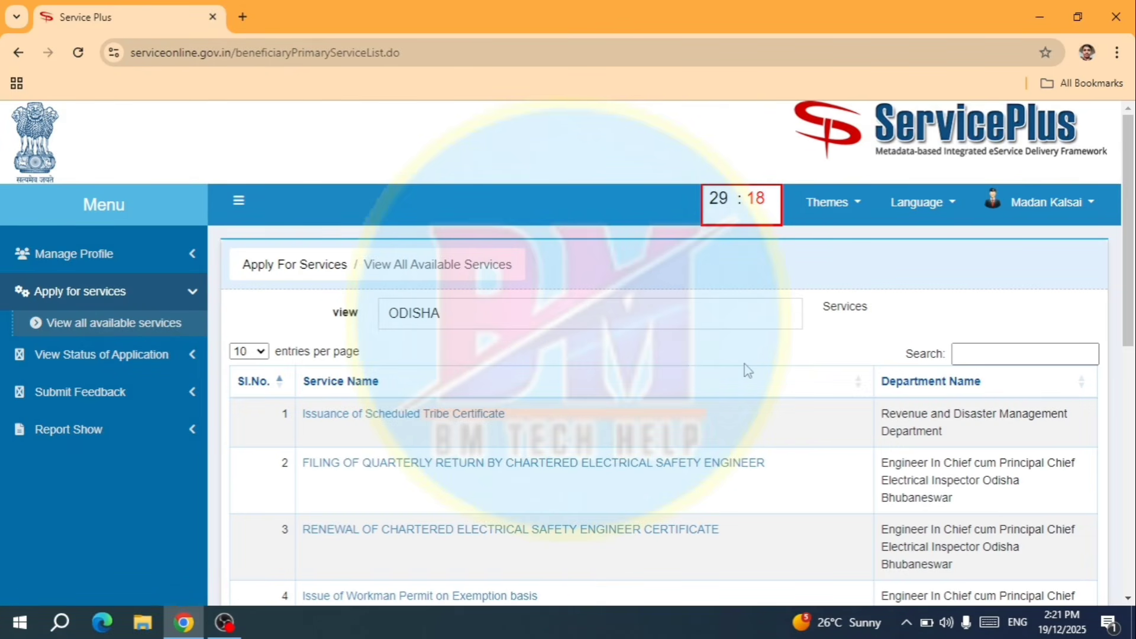
pyautogui.scroll(-2, 747, 369)
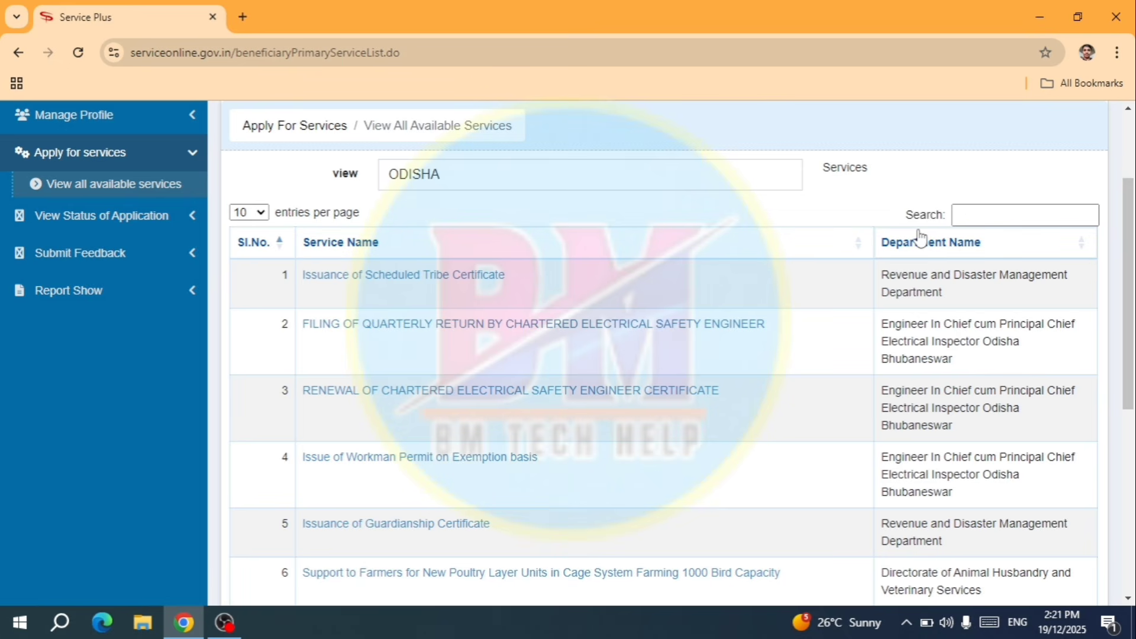
pyautogui.click(969, 214)
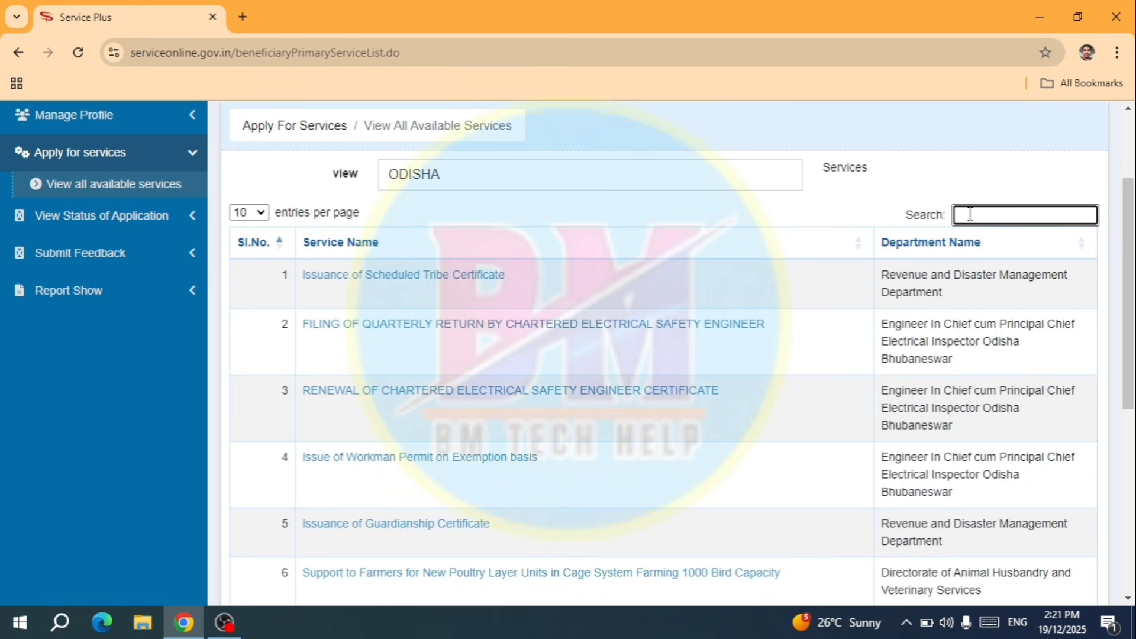
pyautogui.write('RES')
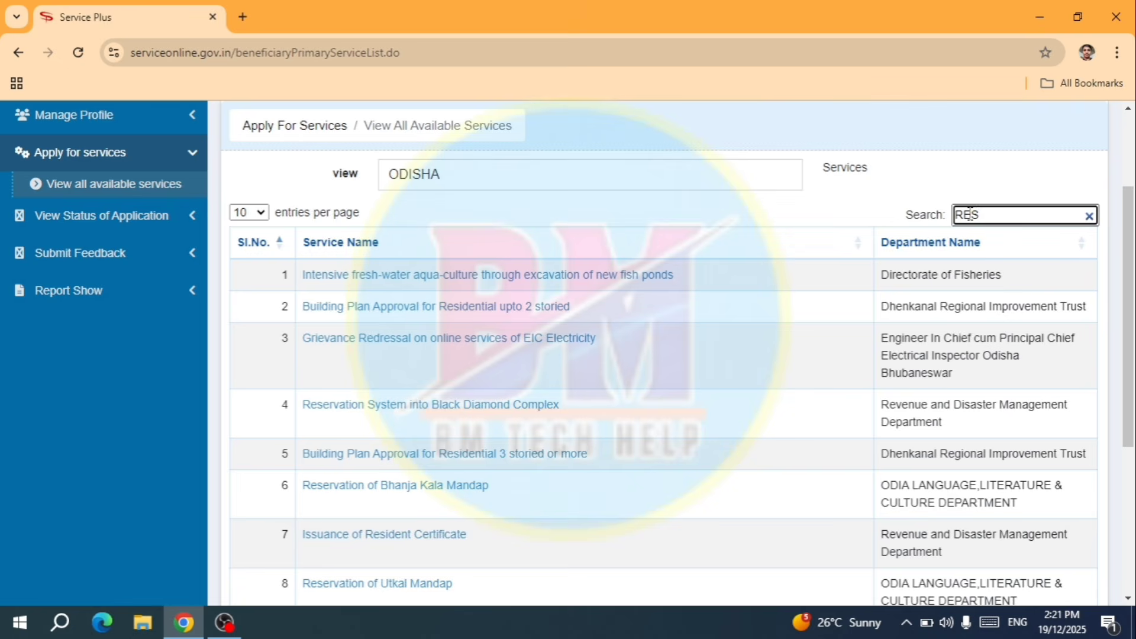
pyautogui.write('I')
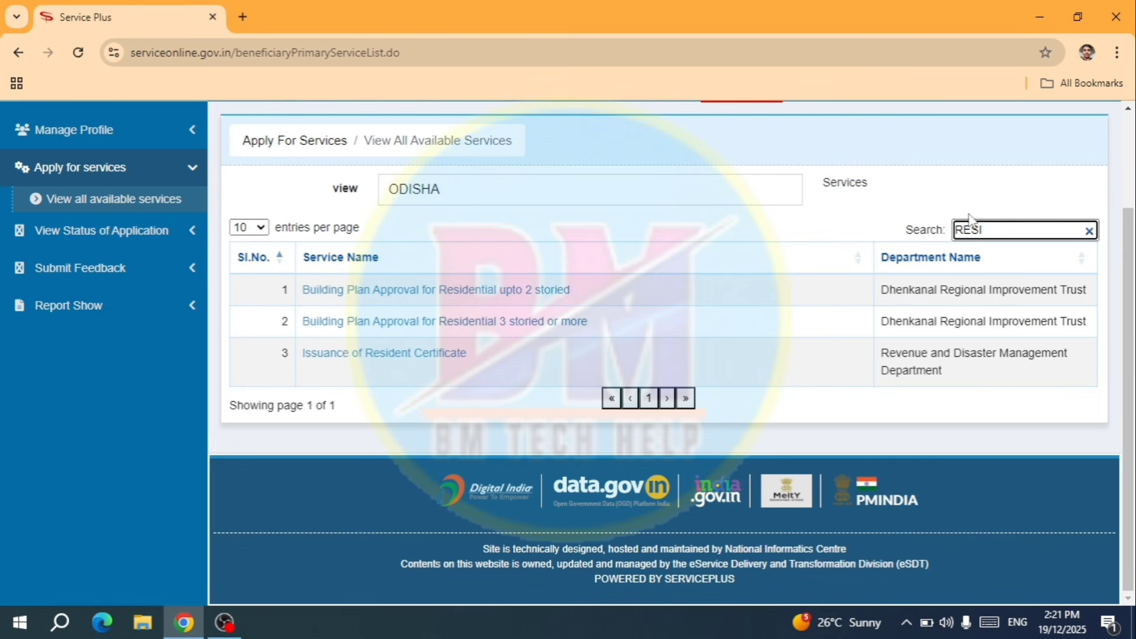
pyautogui.click(815, 227)
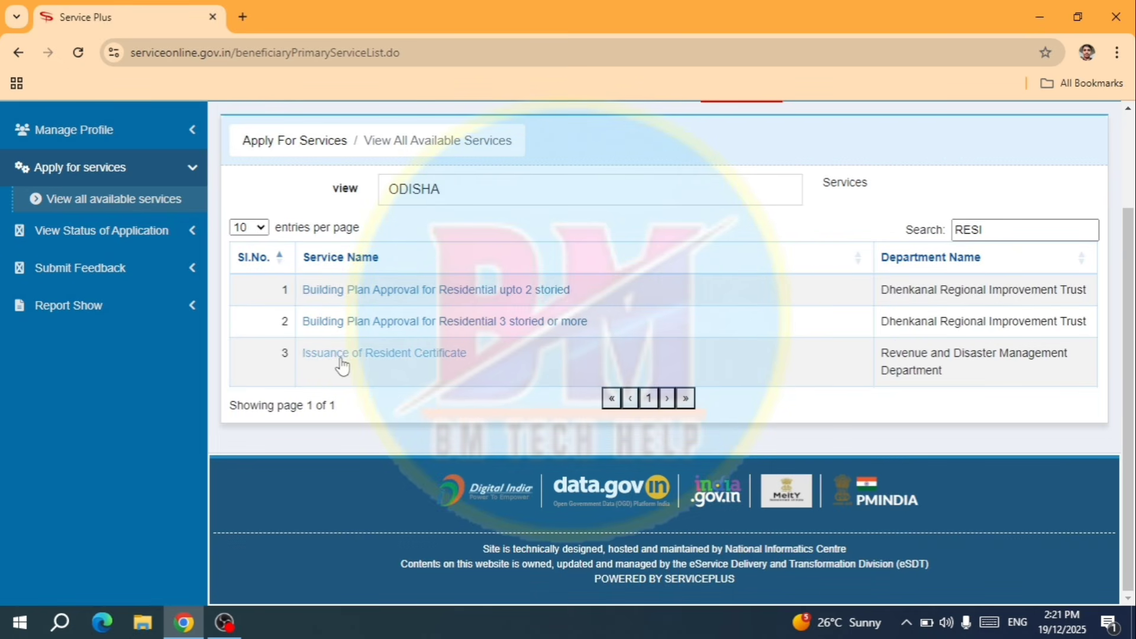
# - Open the Issuance of Resident Certificate form and set the salutation to Miss
pyautogui.click(425, 354)
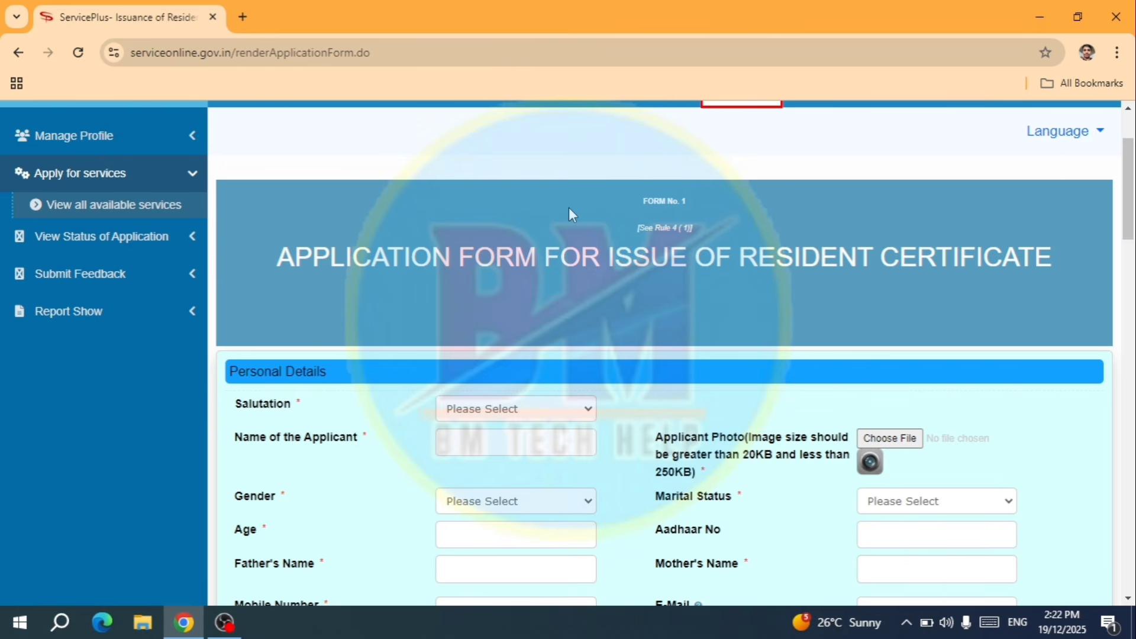
pyautogui.scroll(-2, 569, 207)
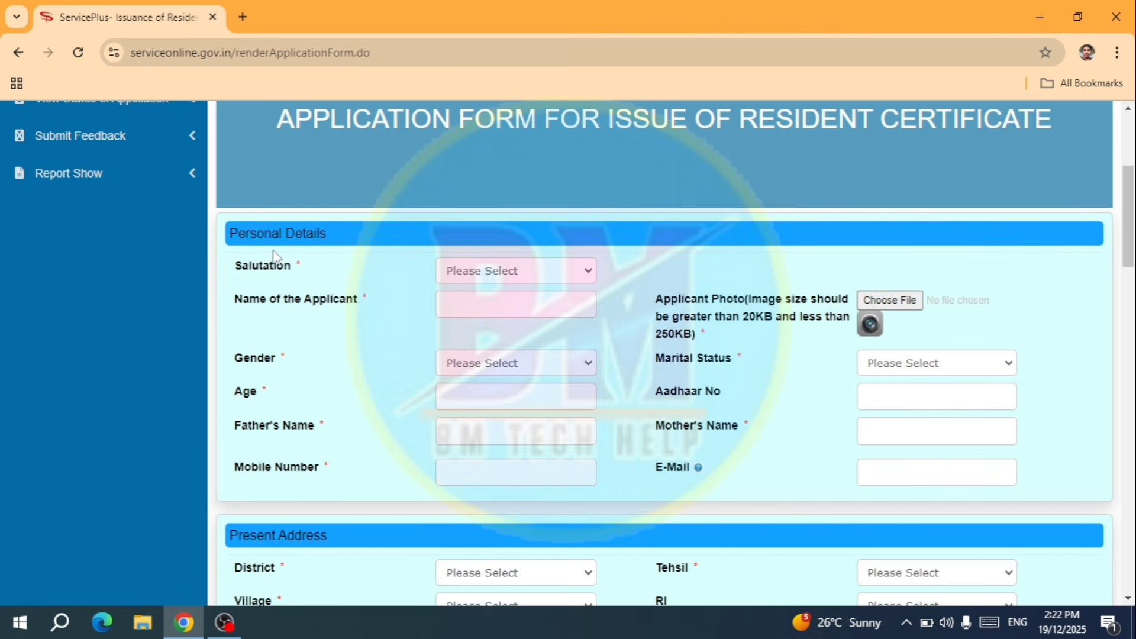
pyautogui.scroll(-1, 355, 259)
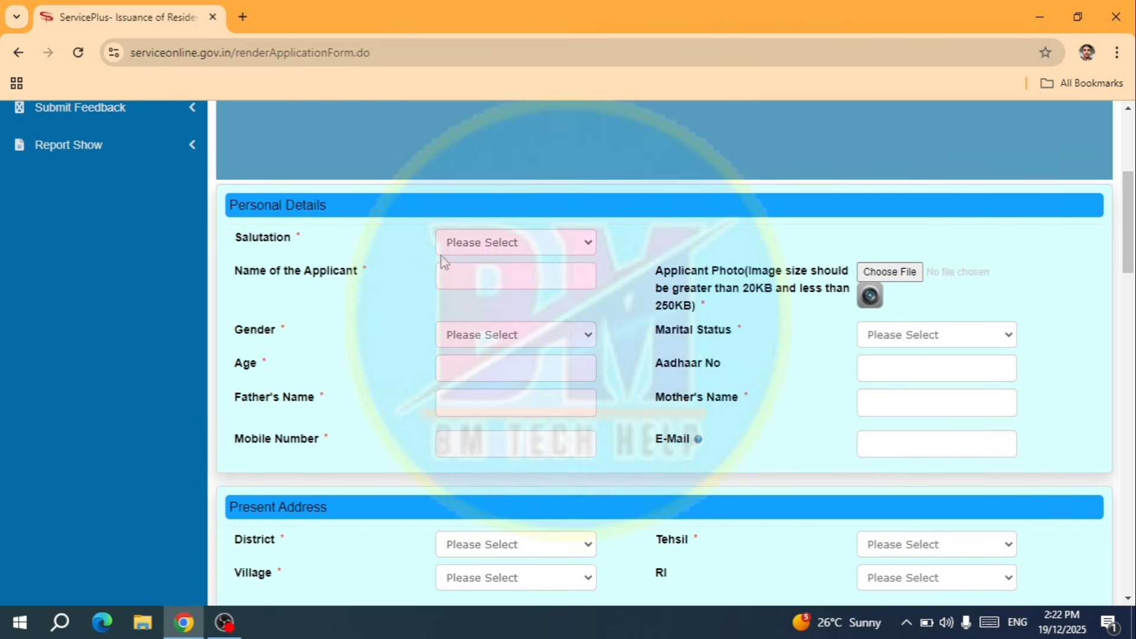
pyautogui.click(473, 246)
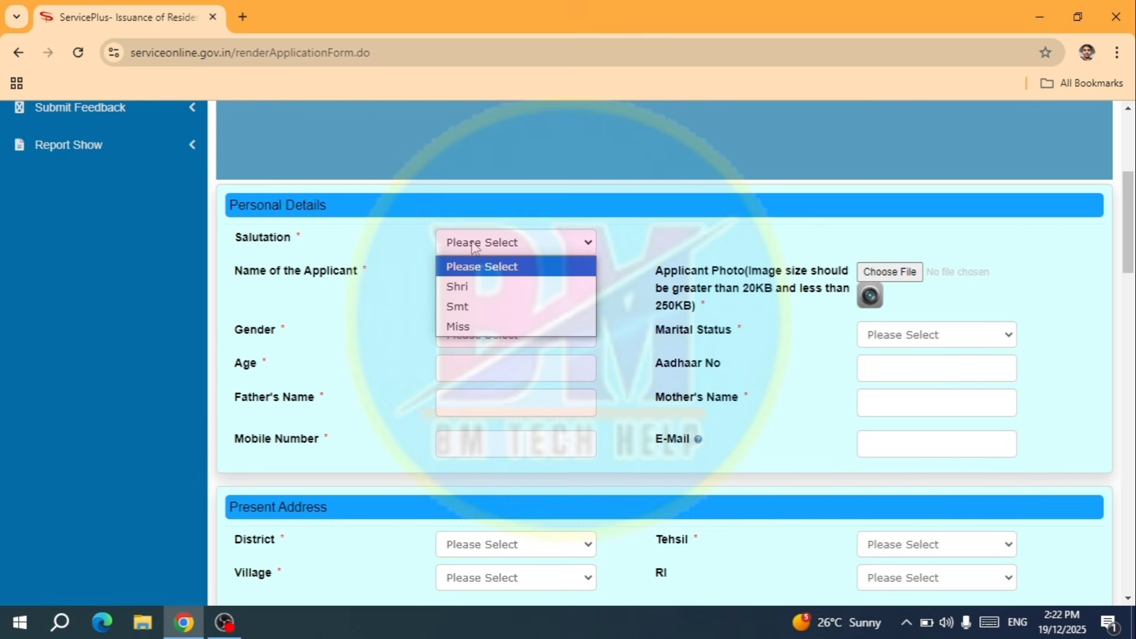
pyautogui.click(492, 326)
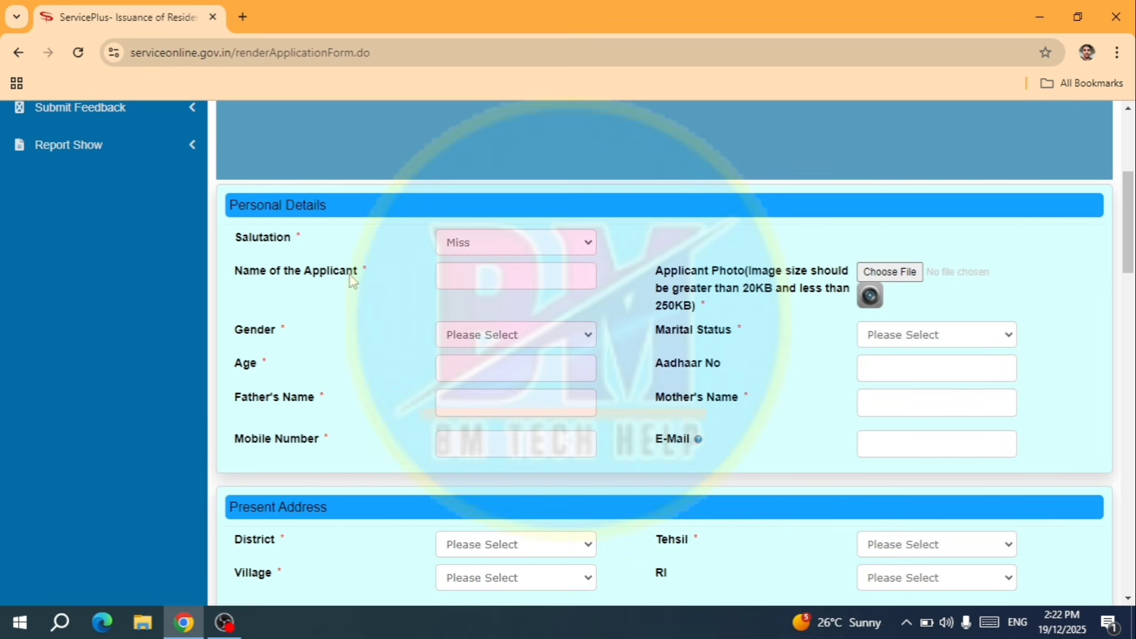
# - Enter the applicant's full name and bring up the Applicant Photo file picker
pyautogui.click(462, 278)
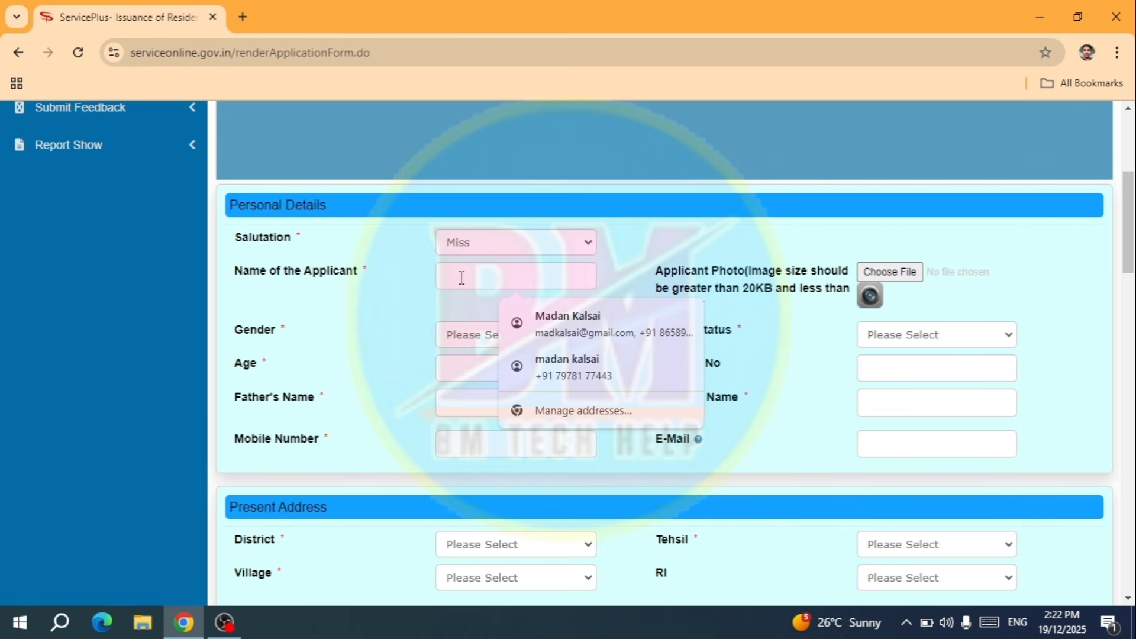
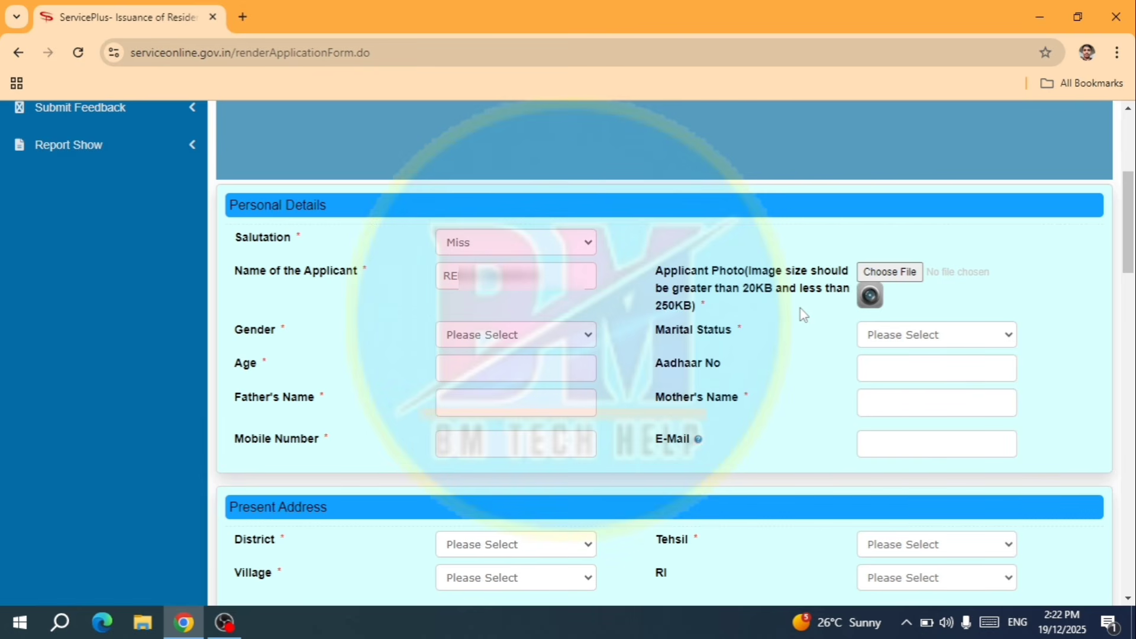
pyautogui.click(906, 273)
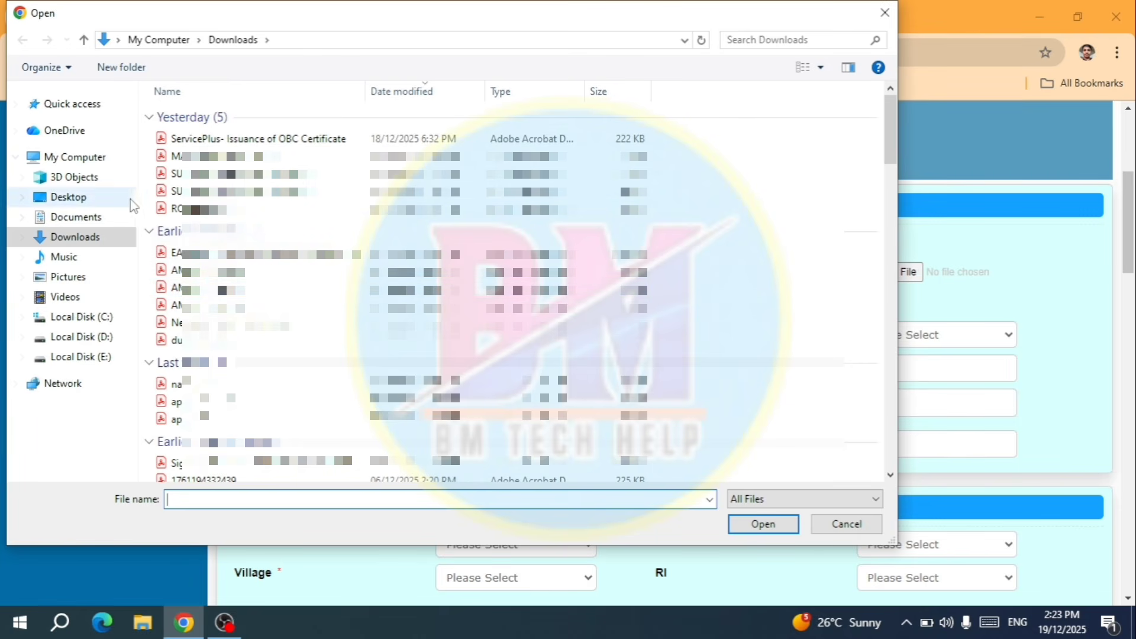
# - Upload the applicant photo, set gender to Female and marital status to Unmarried
pyautogui.click(99, 218)
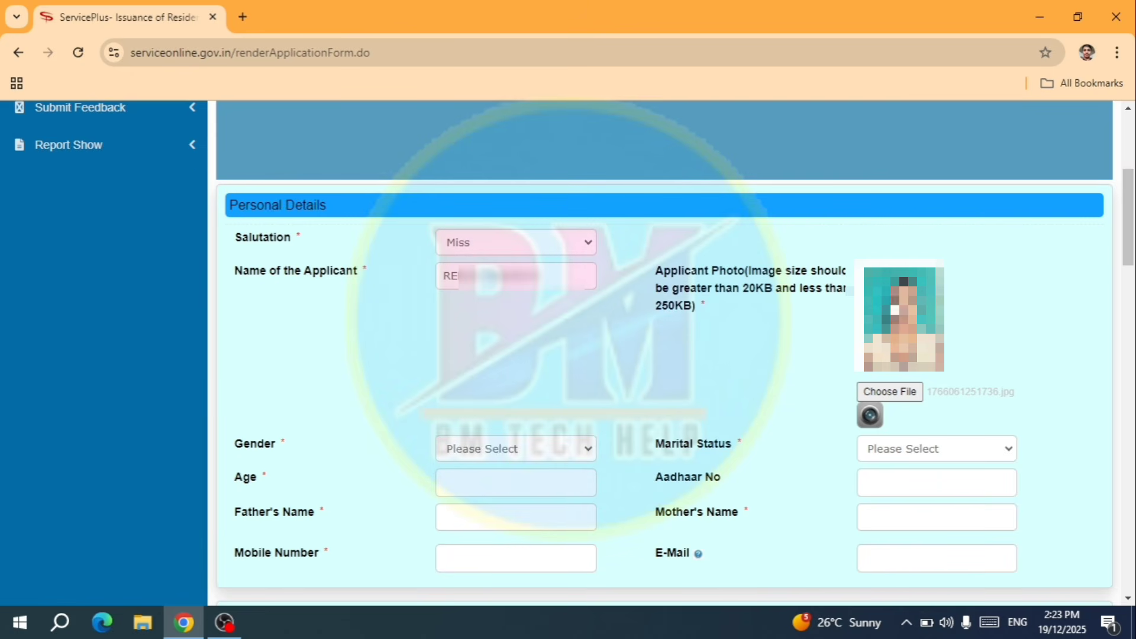
pyautogui.scroll(-1, 621, 295)
pyautogui.scroll(-4, 619, 294)
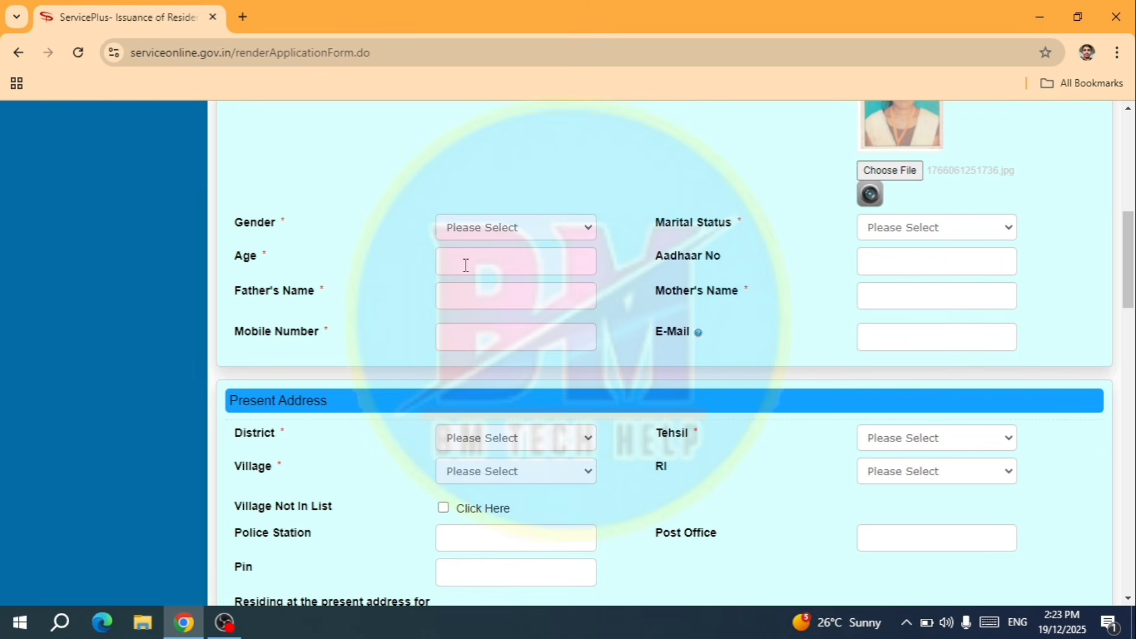
pyautogui.click(498, 228)
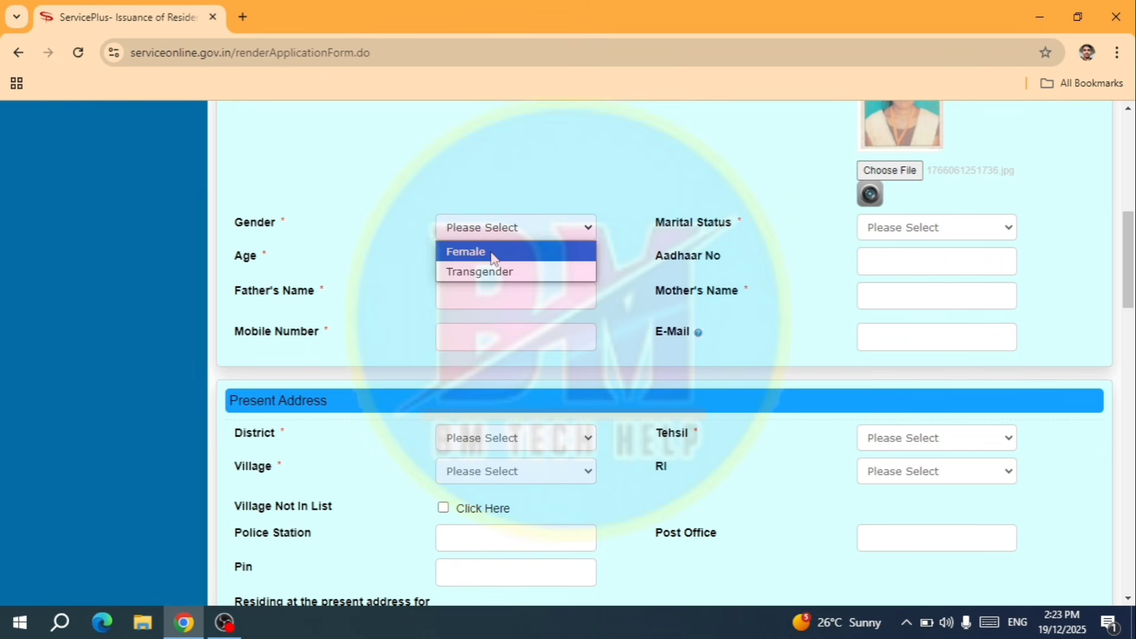
pyautogui.click(493, 254)
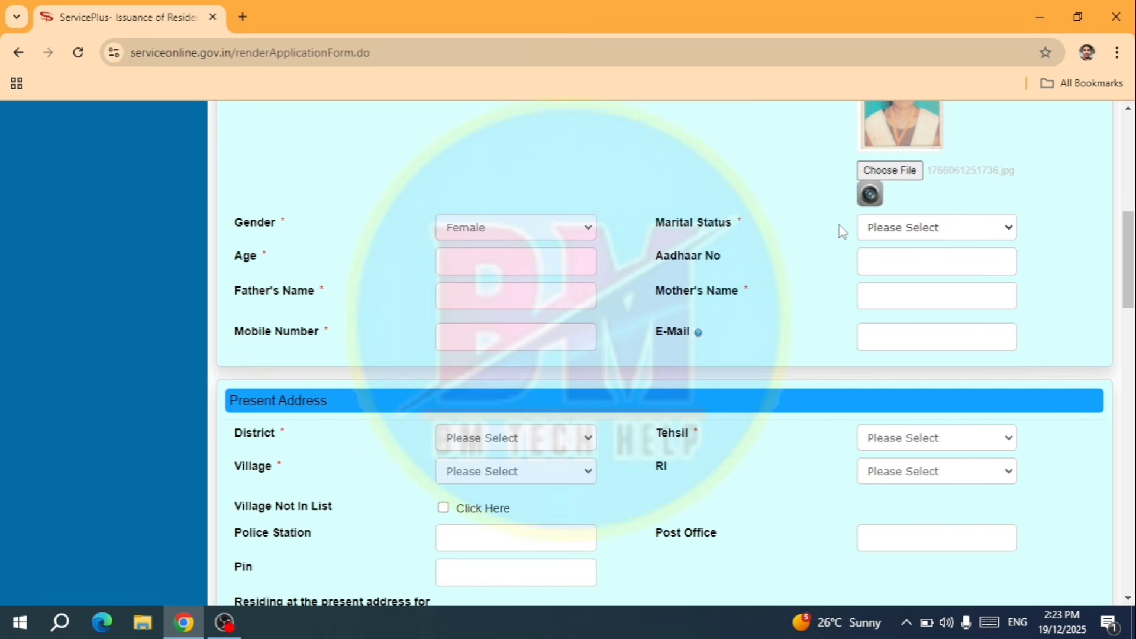
pyautogui.click(879, 229)
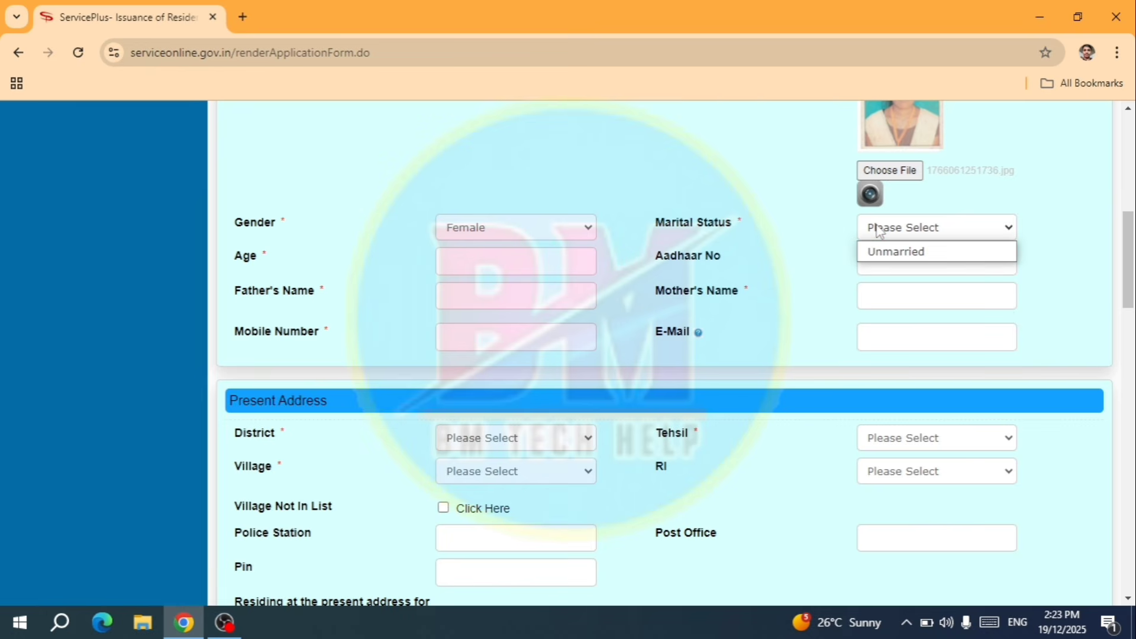
pyautogui.click(893, 252)
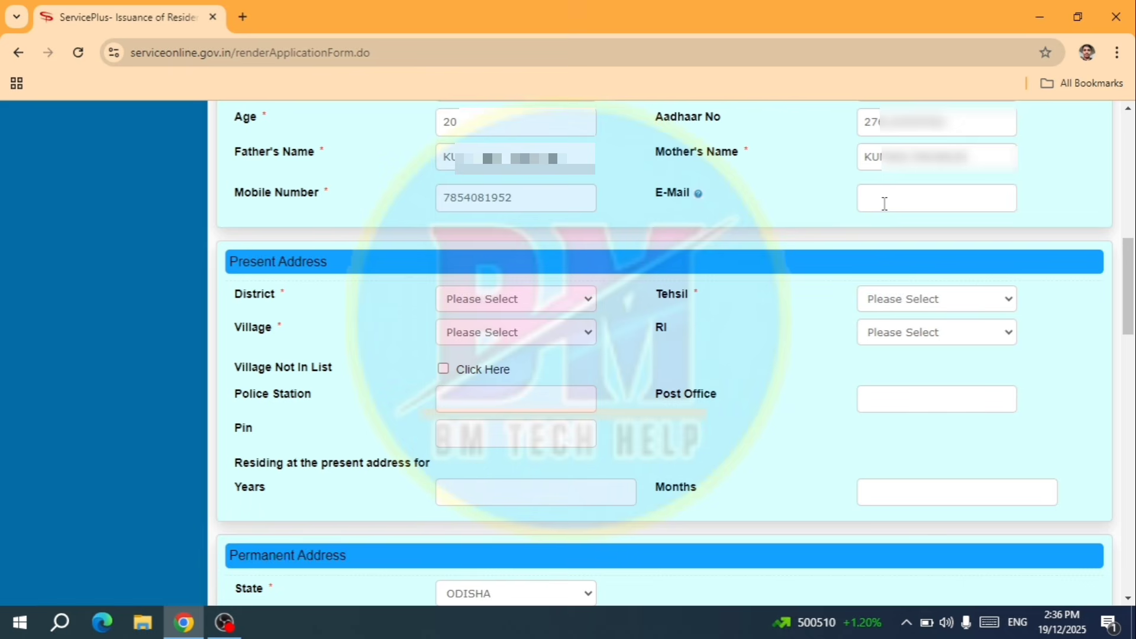
# - For the present address, select district Balangir, tehsil Saintala, the village and RI Tikirapara
pyautogui.scroll(-1, 426, 257)
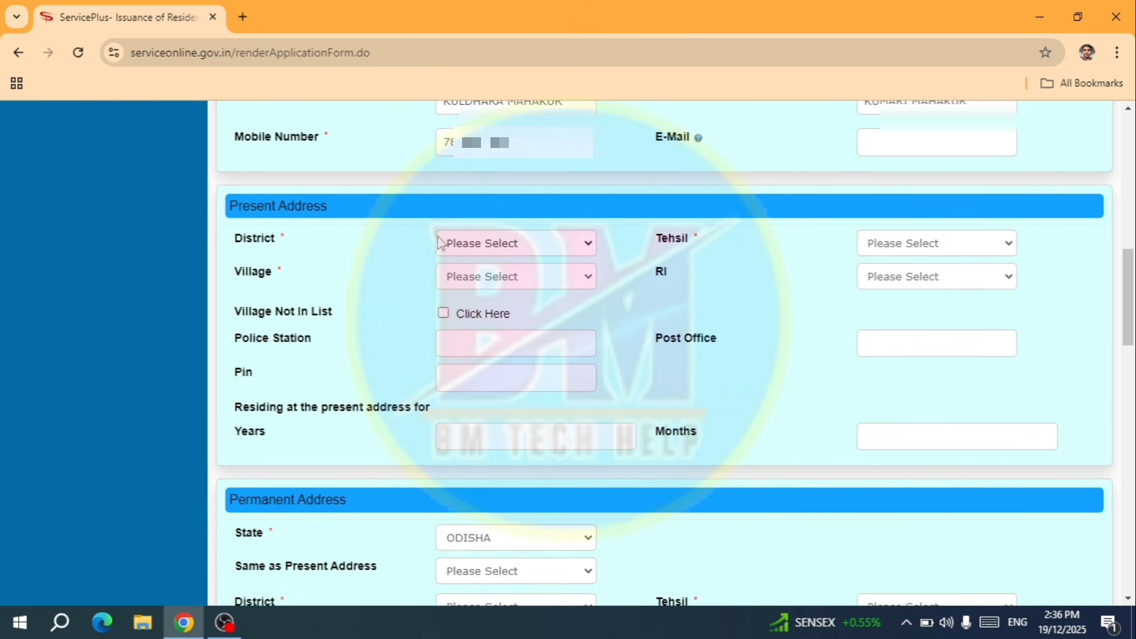
pyautogui.click(461, 248)
pyautogui.click(469, 307)
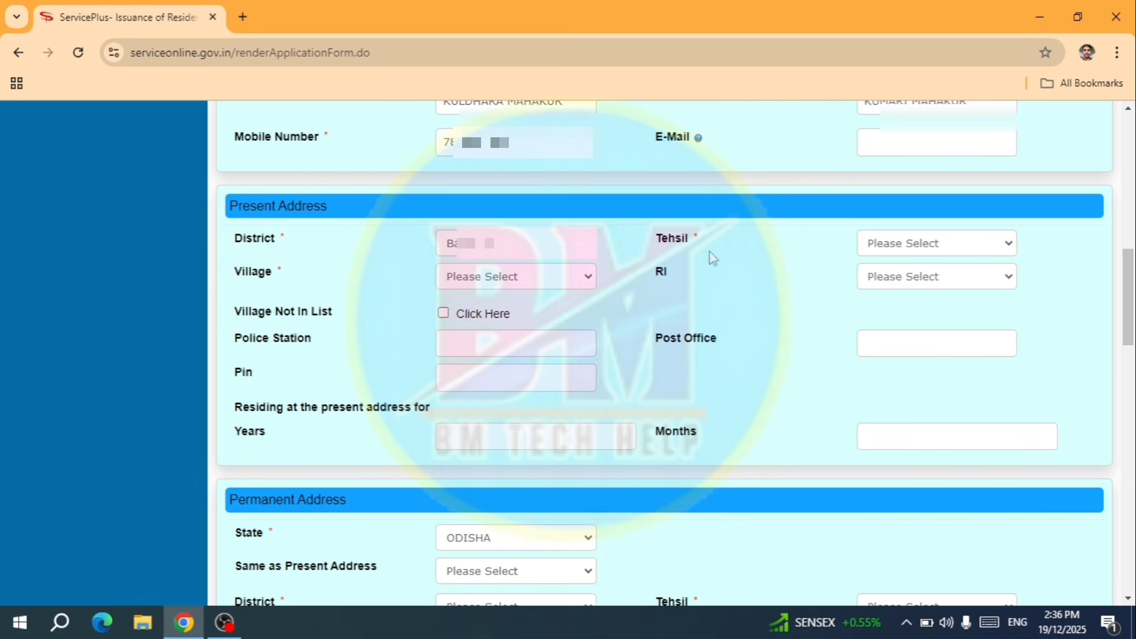
pyautogui.click(927, 243)
pyautogui.press('s')
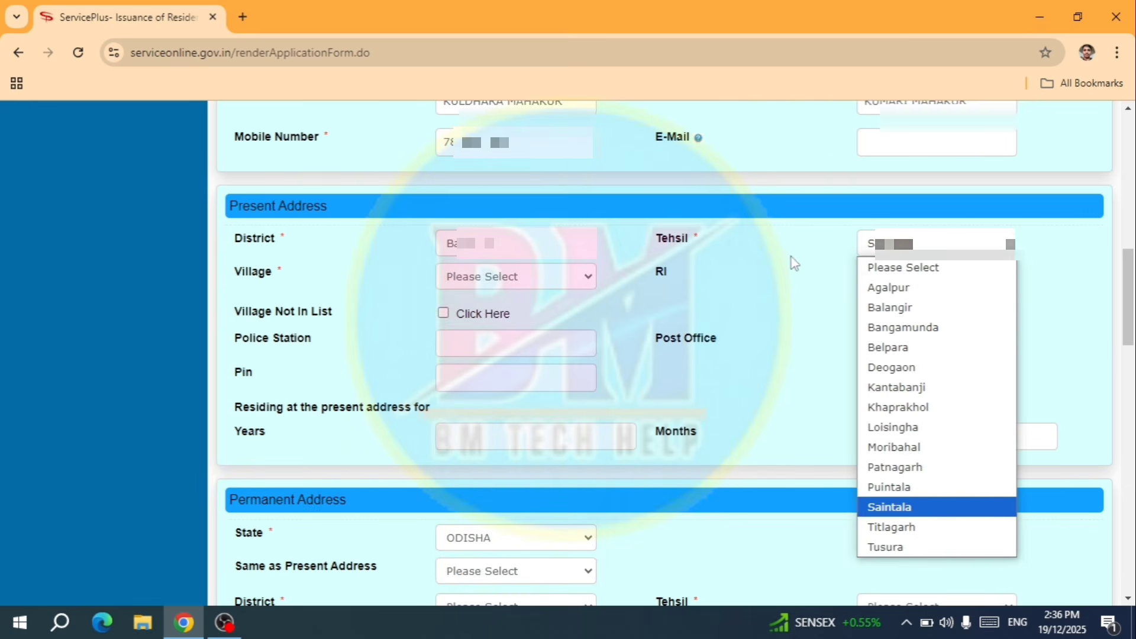
pyautogui.press('Return')
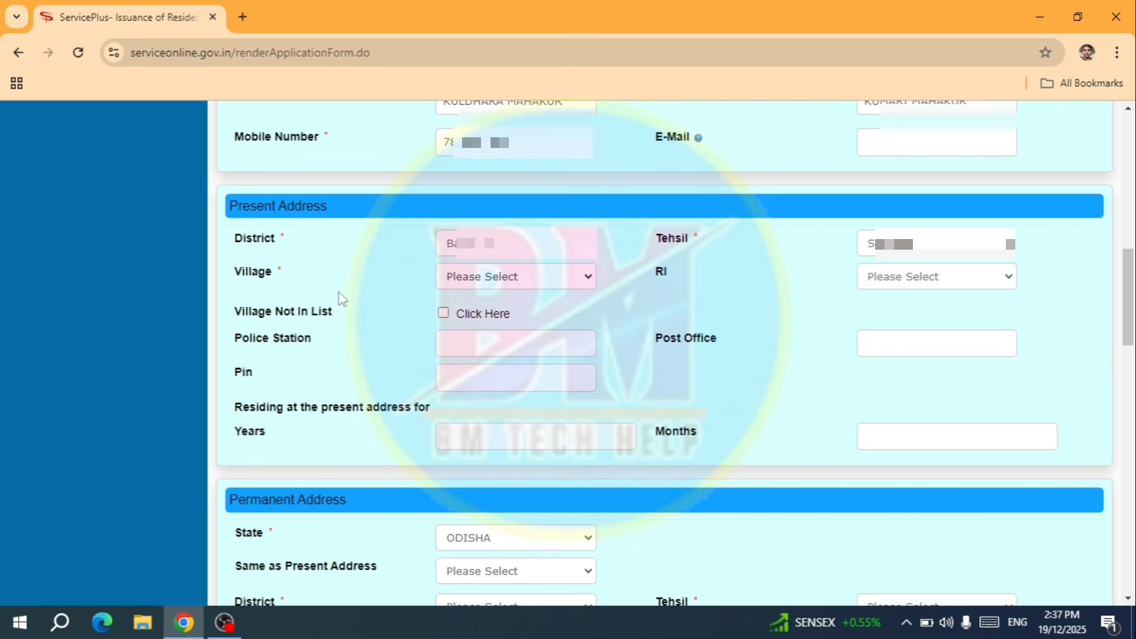
pyautogui.click(508, 283)
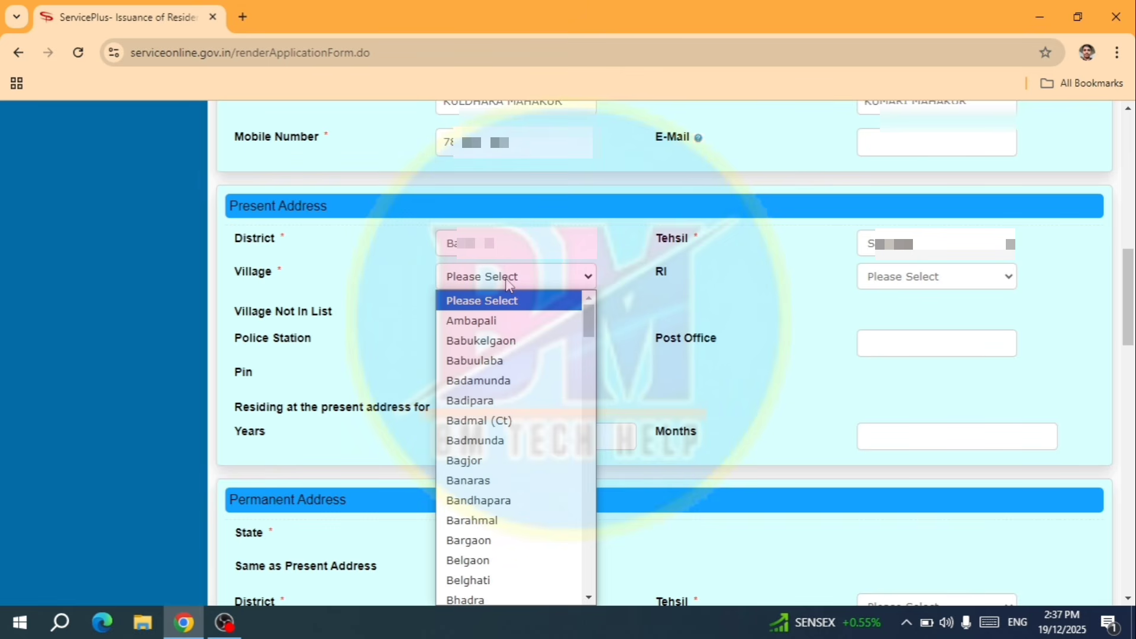
pyautogui.press('l')
pyautogui.press('Return')
pyautogui.scroll(-1, 507, 286)
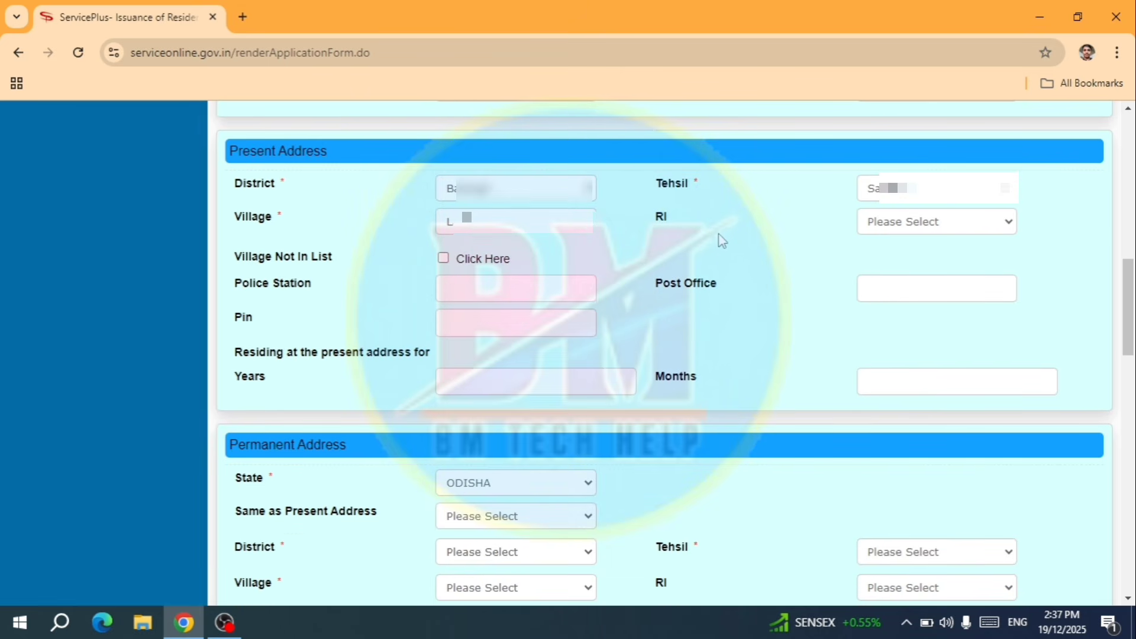
pyautogui.click(911, 230)
pyautogui.click(907, 264)
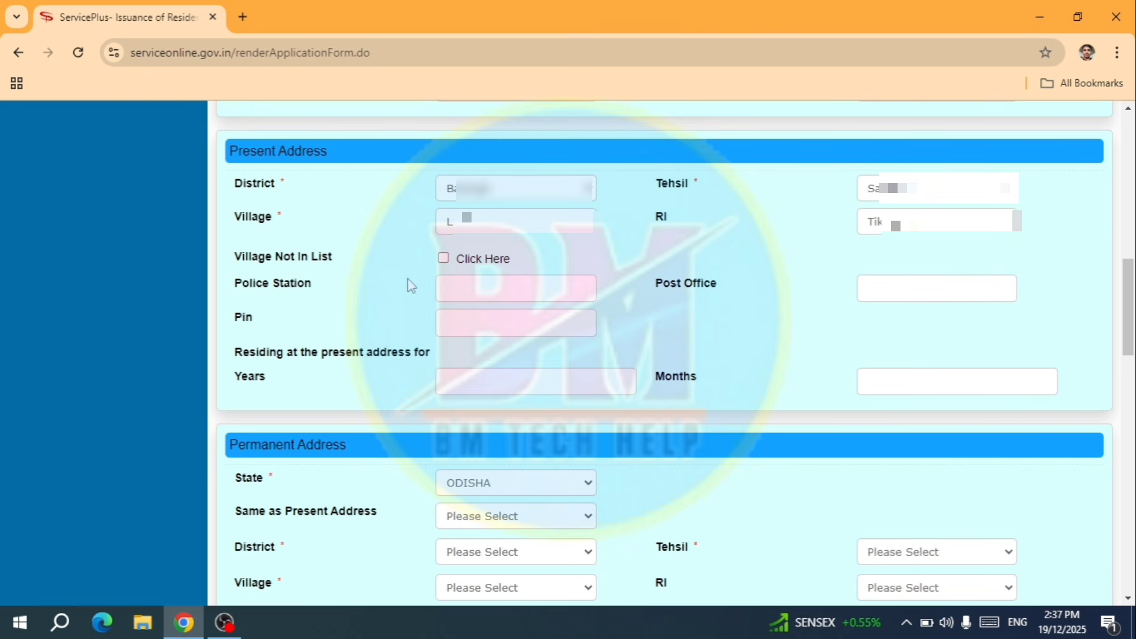
# - Enter police station SAINTALA, the post office, the saved PIN and 8 months of residence
pyautogui.click(448, 284)
pyautogui.write('S')
pyautogui.write('AINTALA')
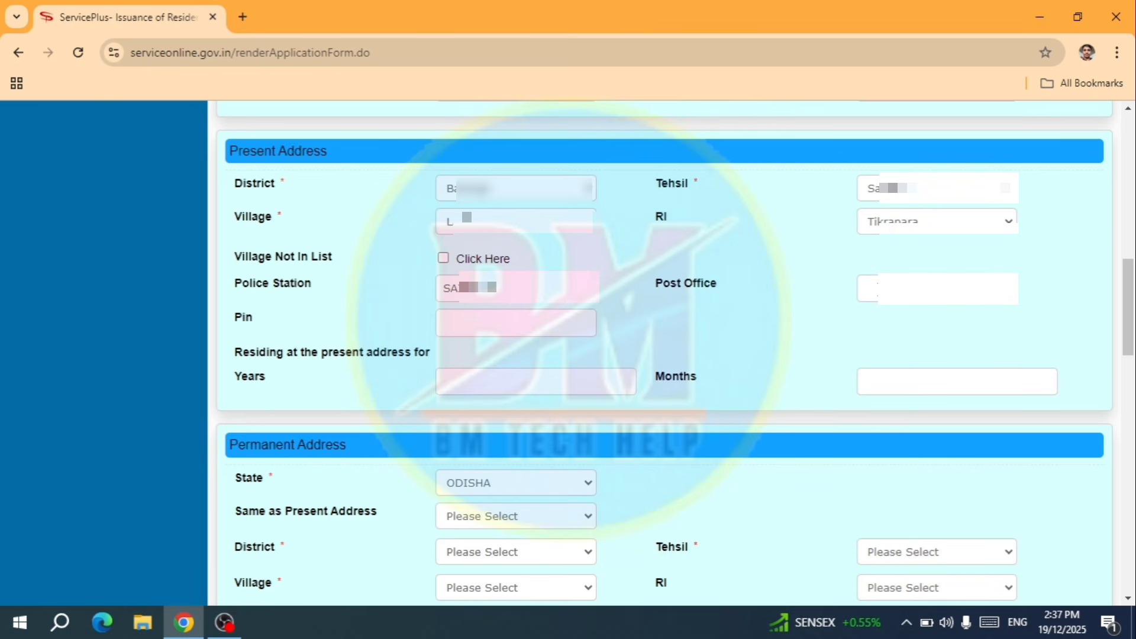
pyautogui.click(878, 290)
pyautogui.write('J')
pyautogui.write('HI')
pyautogui.click(473, 325)
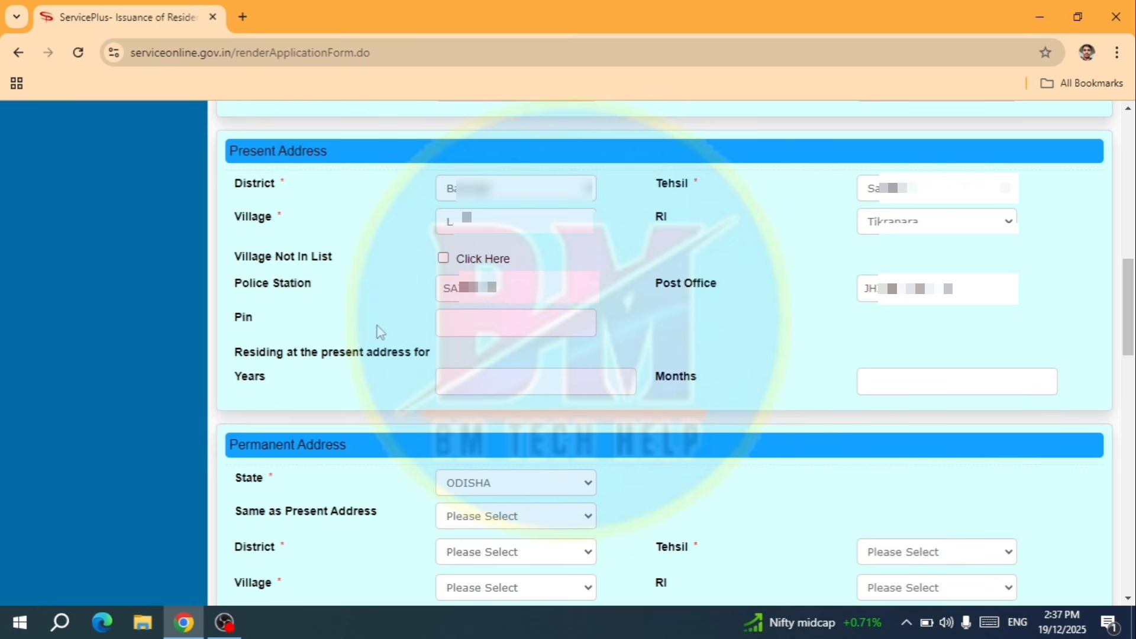
pyautogui.click(473, 315)
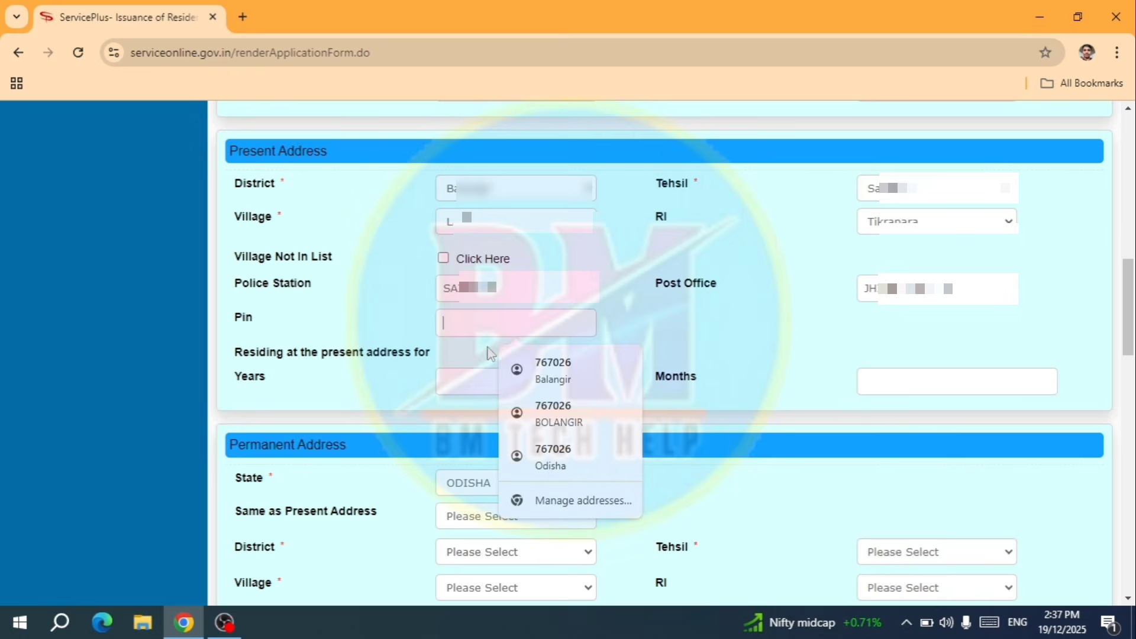
pyautogui.click(540, 381)
pyautogui.scroll(-1, 592, 296)
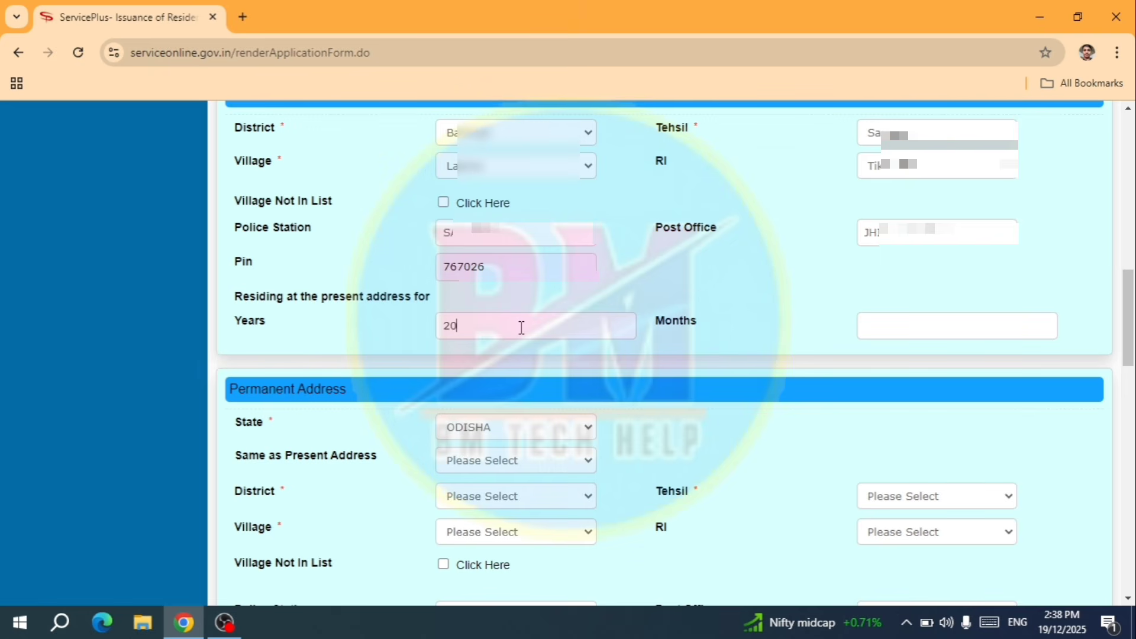
pyautogui.click(888, 329)
pyautogui.write('8')
pyautogui.scroll(-3, 376, 188)
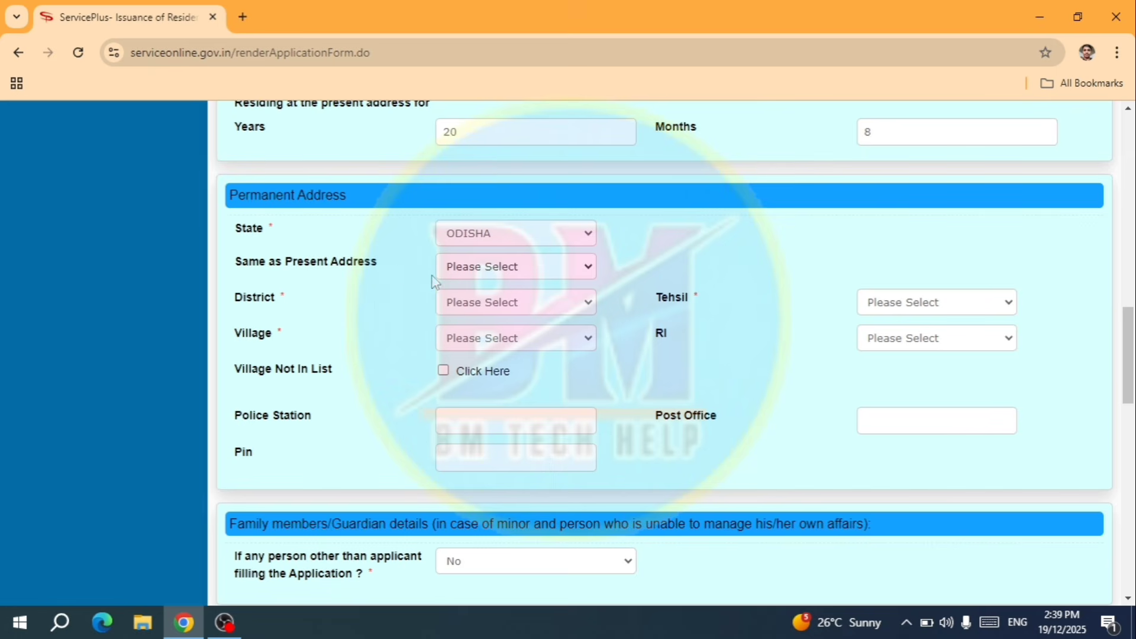
pyautogui.click(468, 273)
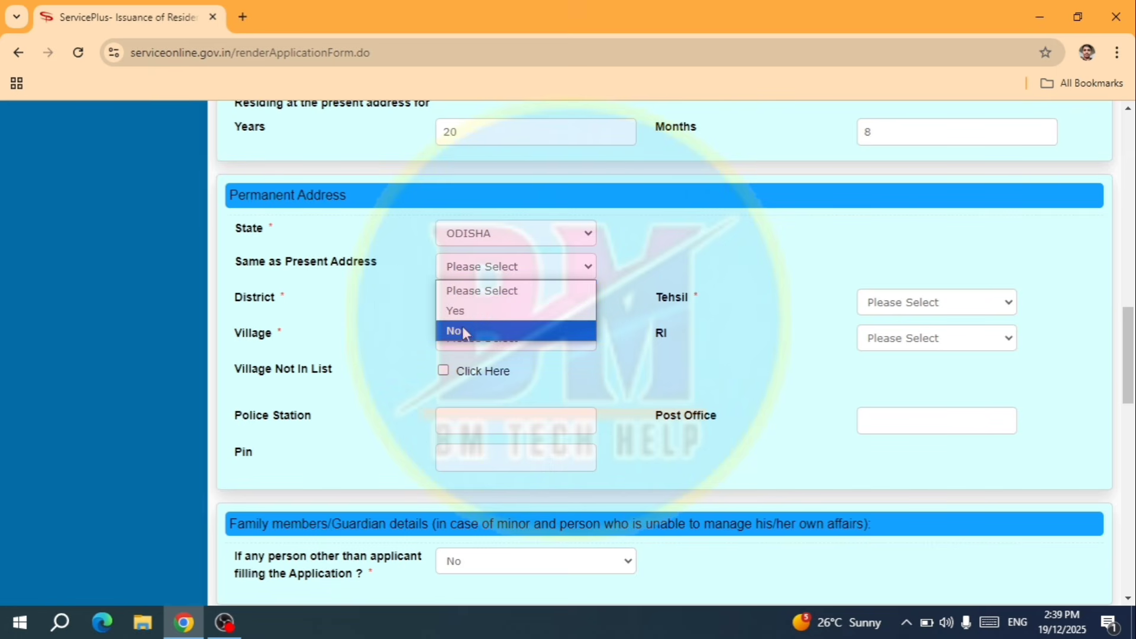
# - Set Same as Present Address to Yes so the permanent address copies the present one
pyautogui.click(412, 308)
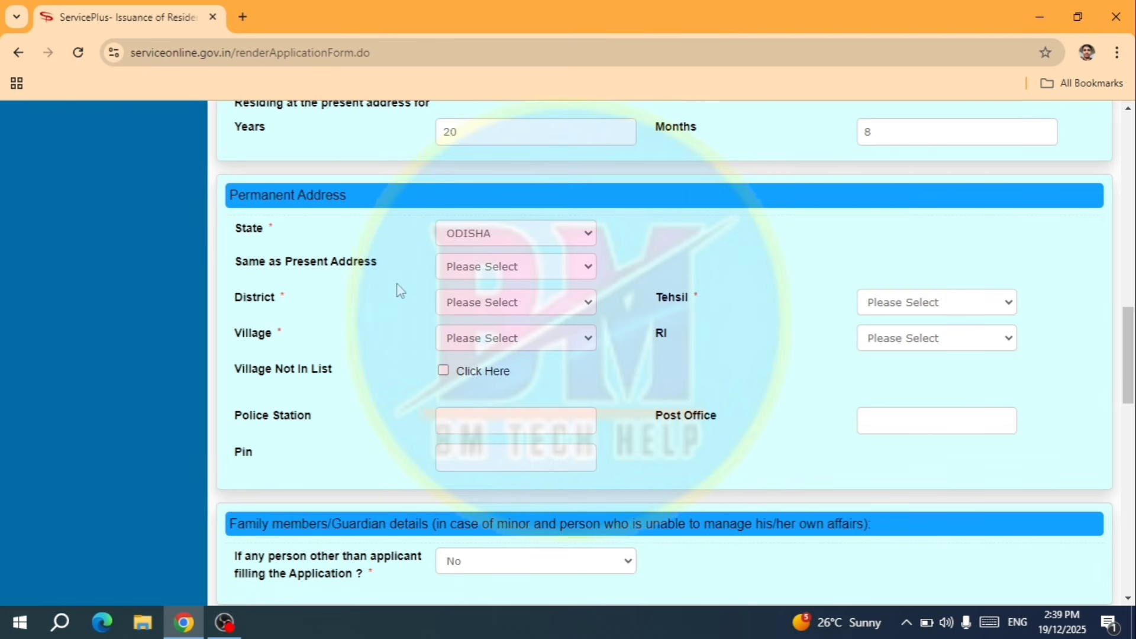
pyautogui.click(479, 269)
pyautogui.click(478, 305)
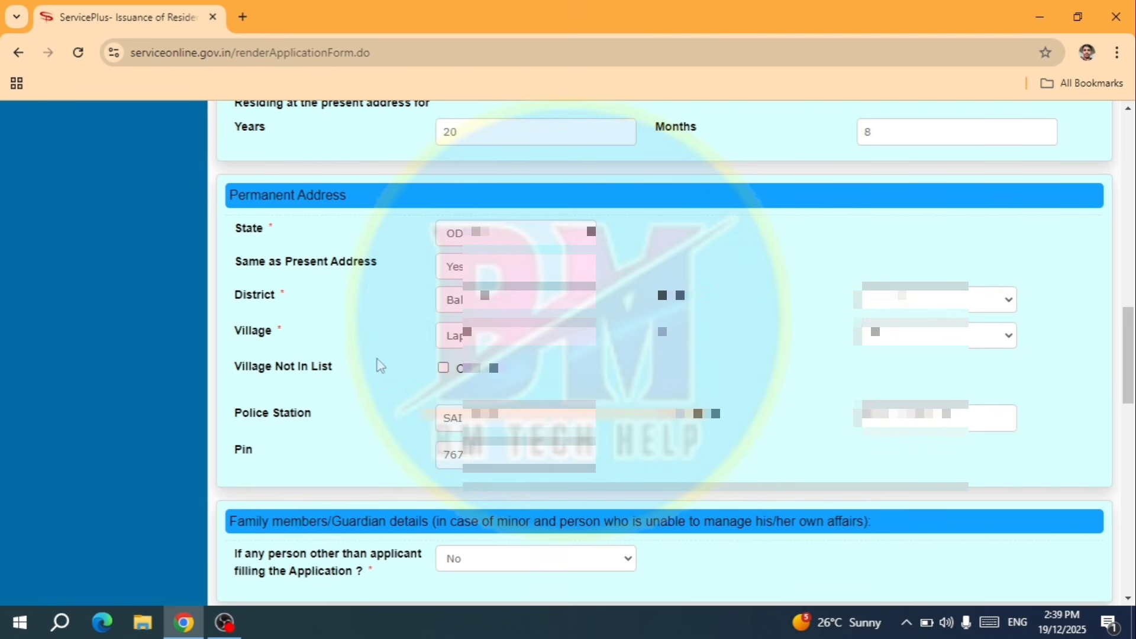
pyautogui.scroll(-5, 379, 364)
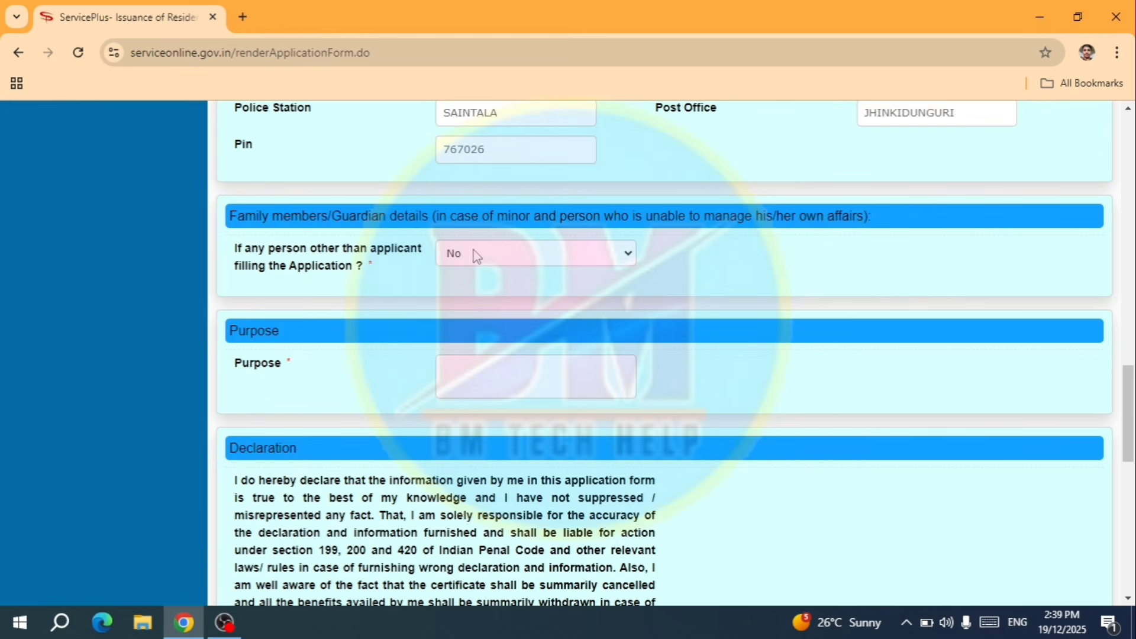
# - Enter 'Update' as the purpose of the application
pyautogui.scroll(-1, 402, 267)
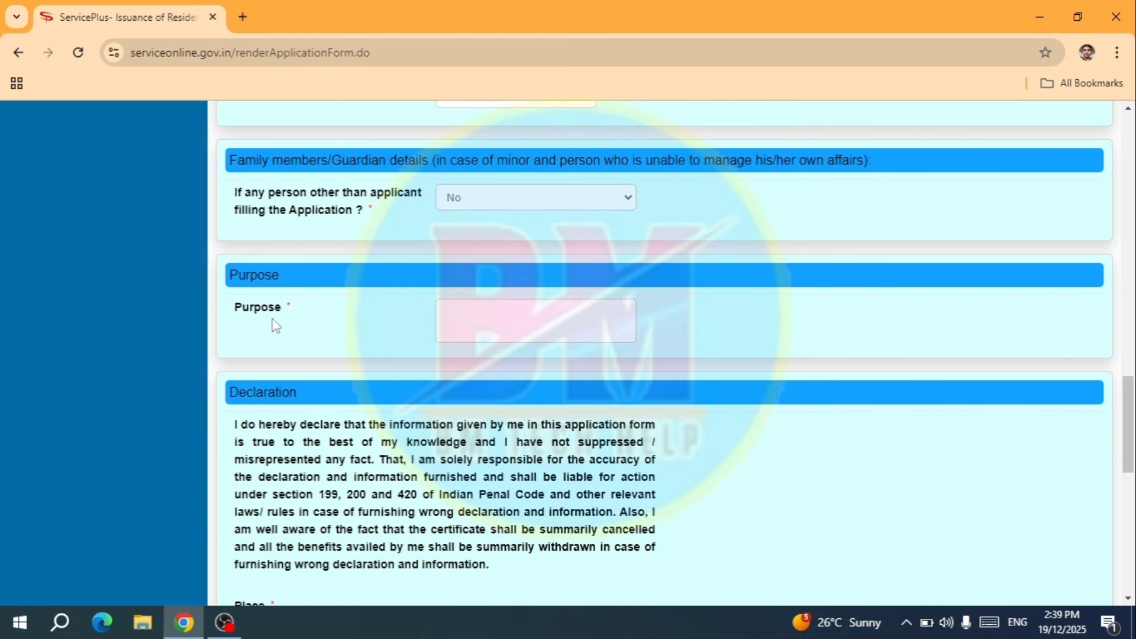
pyautogui.click(453, 332)
pyautogui.write('Update')
pyautogui.scroll(-2, 615, 378)
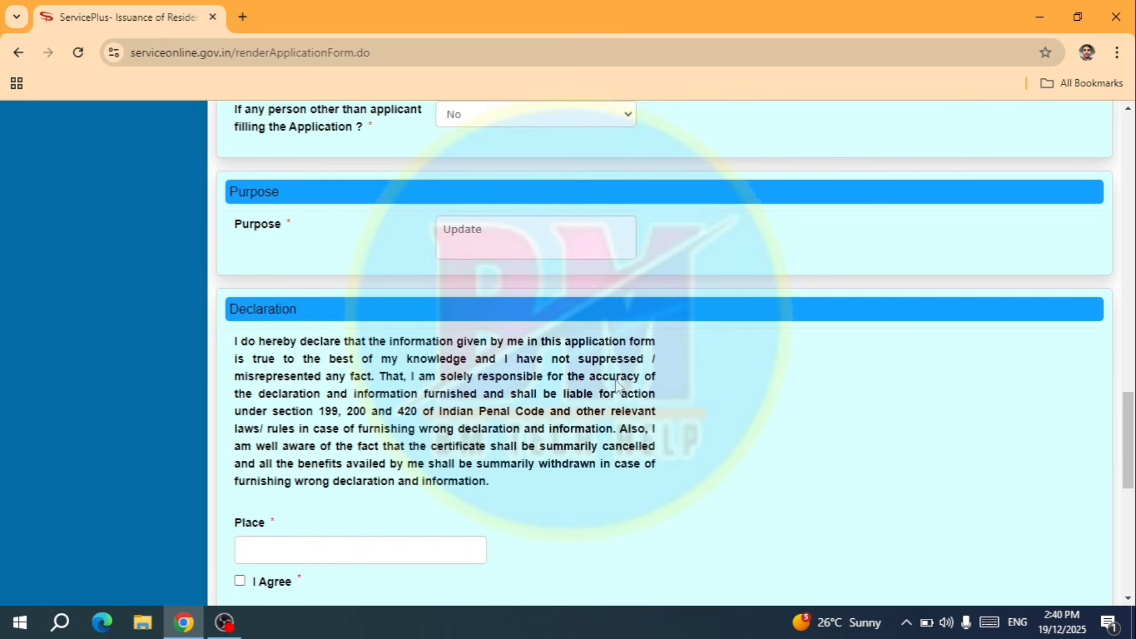
pyautogui.scroll(-5, 615, 383)
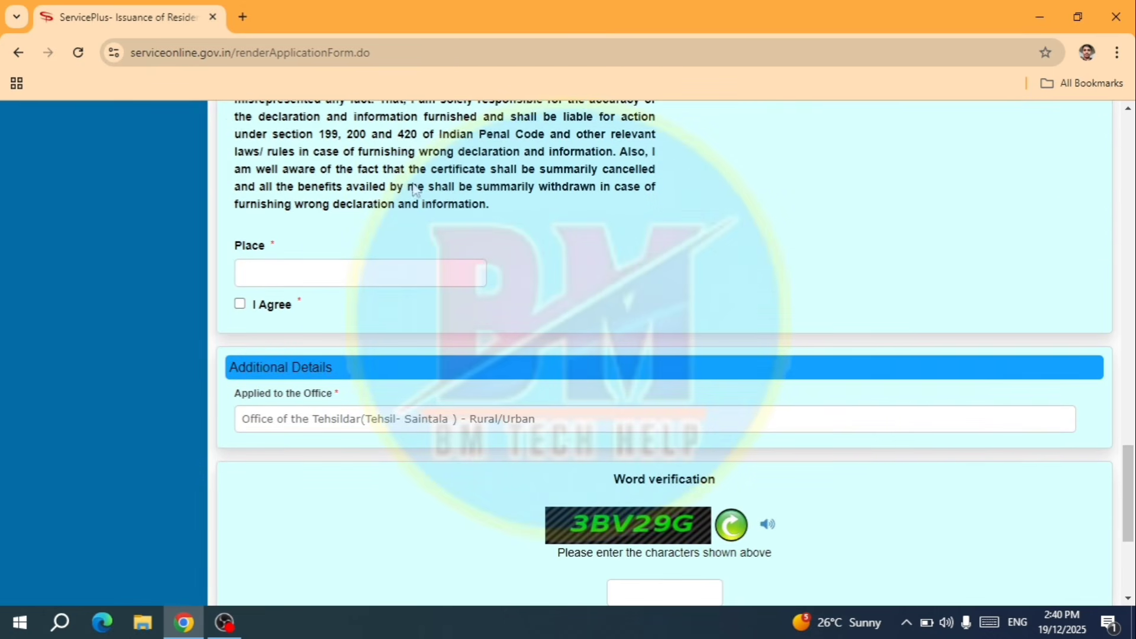
pyautogui.scroll(2, 415, 188)
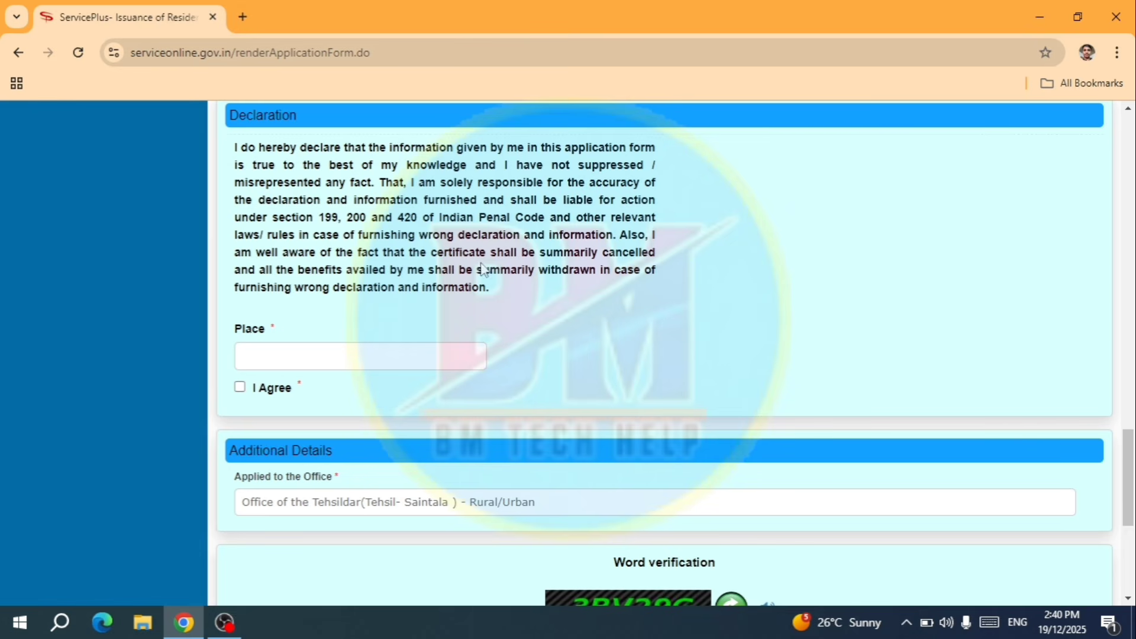
# - Enter LAPHER as the place of declaration and tick I Agree
pyautogui.click(336, 358)
pyautogui.write('LAPHER')
pyautogui.click(240, 387)
pyautogui.scroll(-1, 506, 358)
pyautogui.scroll(-3, 506, 359)
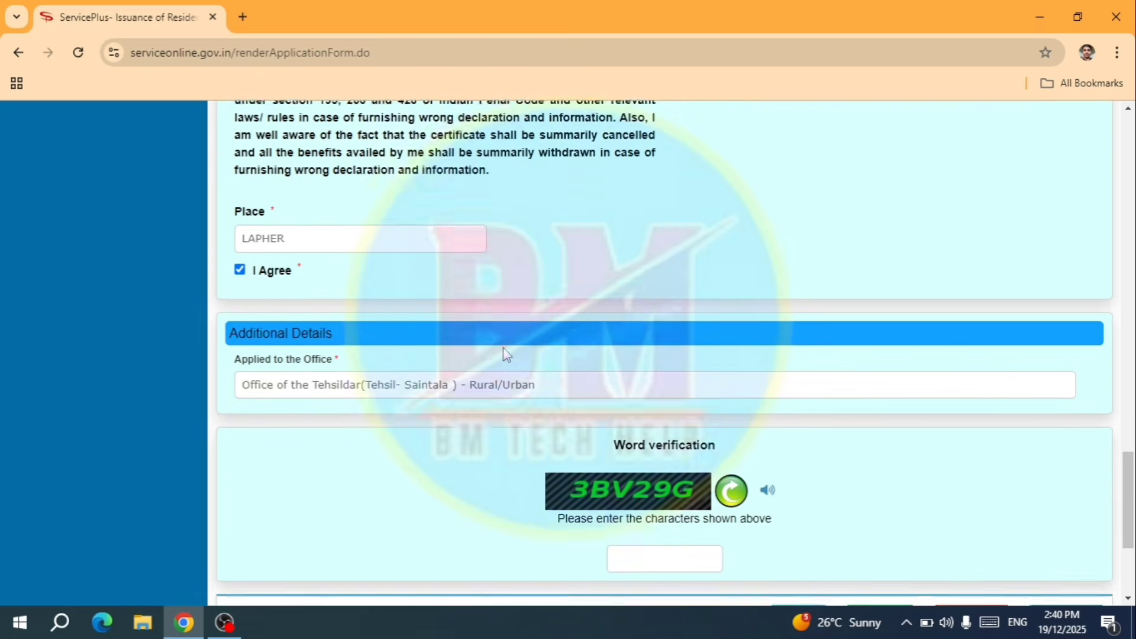
pyautogui.scroll(-1, 496, 422)
# - Fill in the word verification captcha and submit the Resident Certificate form
pyautogui.scroll(-1, 496, 423)
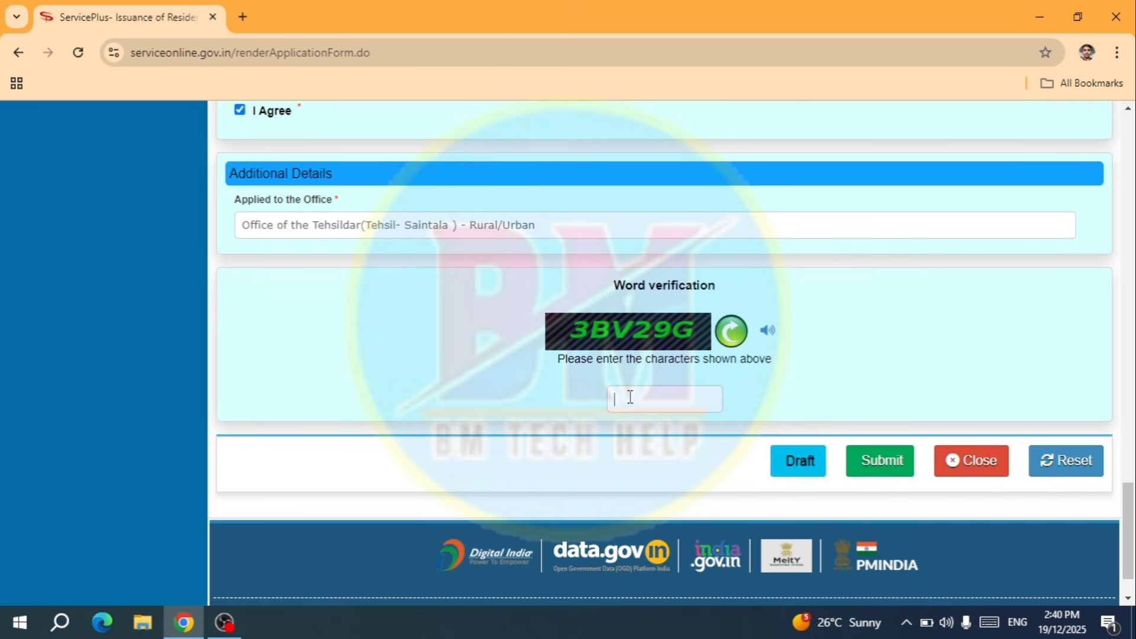
pyautogui.write('3BV29G')
pyautogui.click(881, 473)
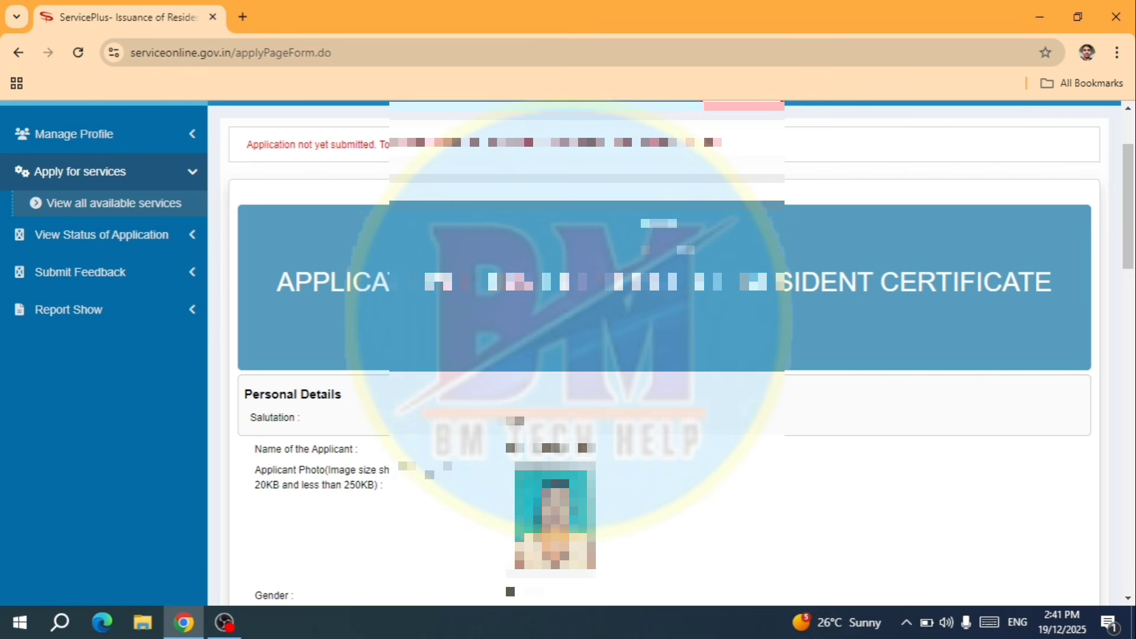
# - Go to the bottom of the draft application and choose Attach Annexure
pyautogui.scroll(-2, 670, 353)
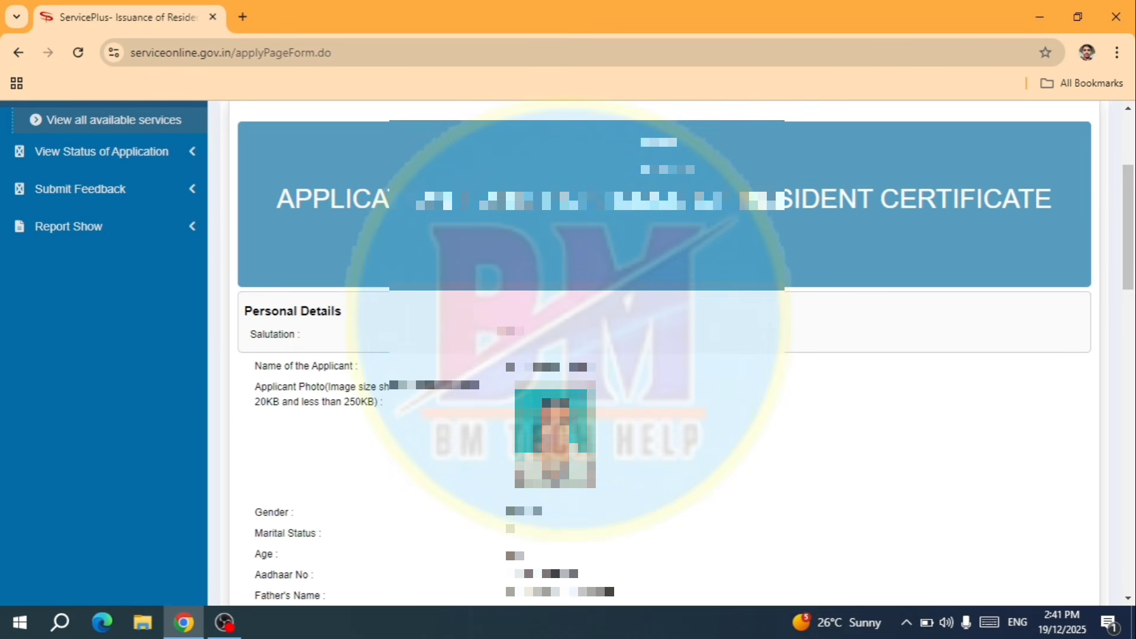
pyautogui.scroll(-5, 671, 354)
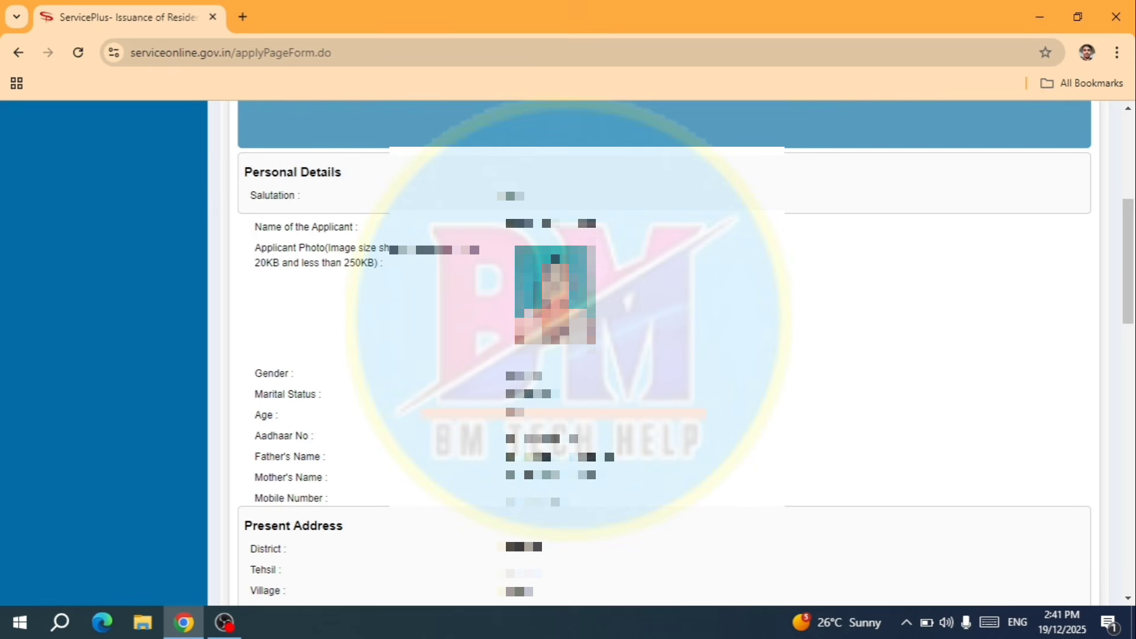
pyautogui.scroll(-9, 665, 353)
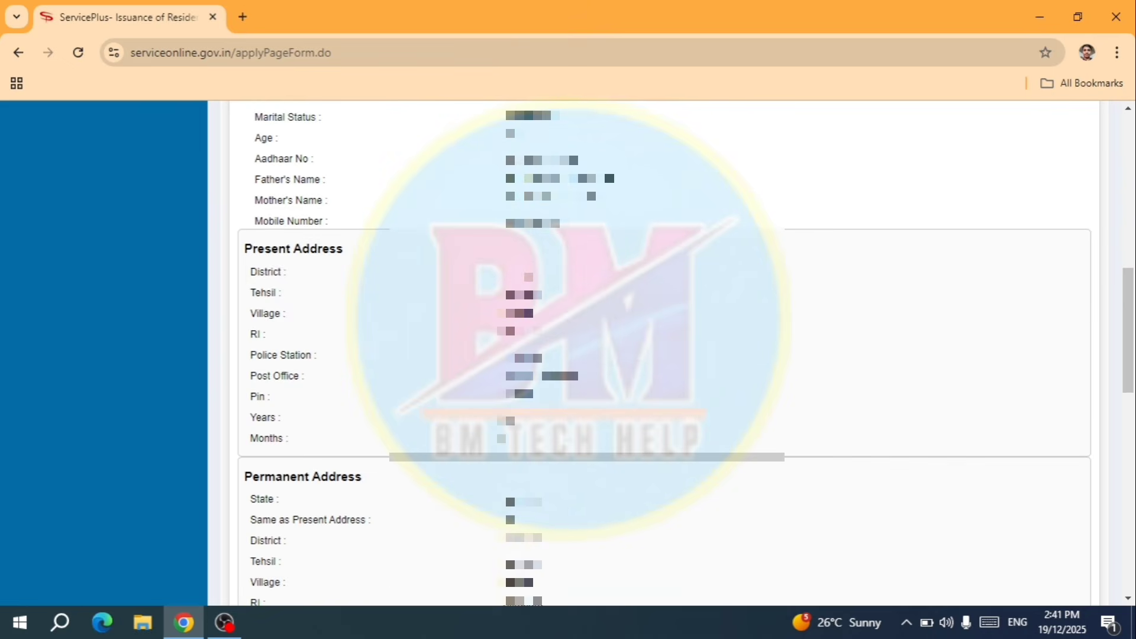
pyautogui.scroll(-4, 686, 417)
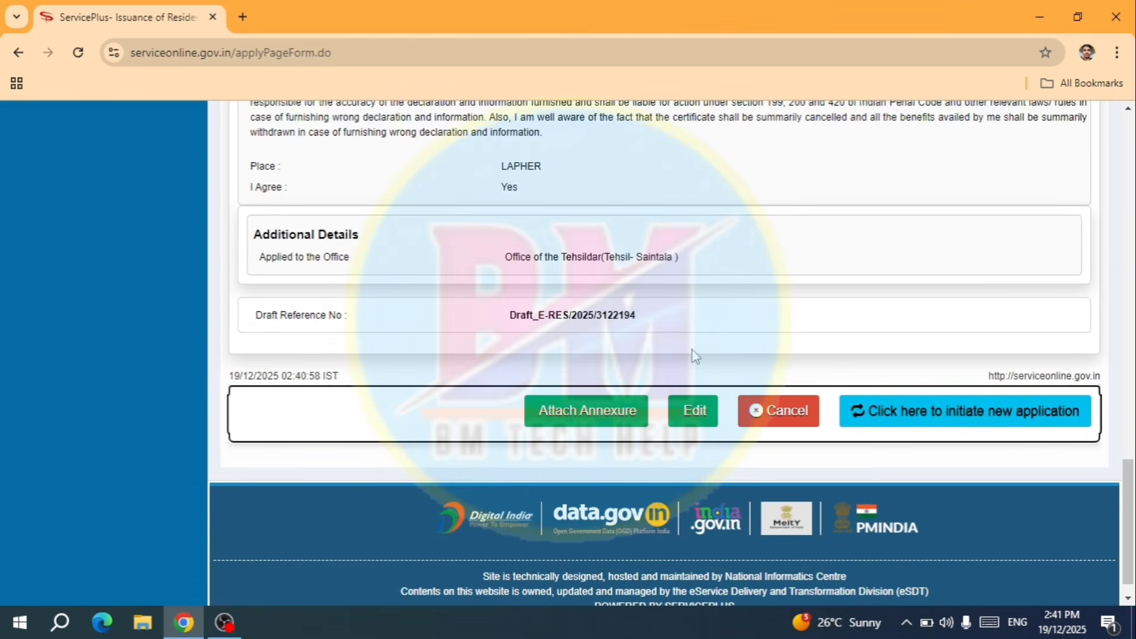
pyautogui.click(589, 413)
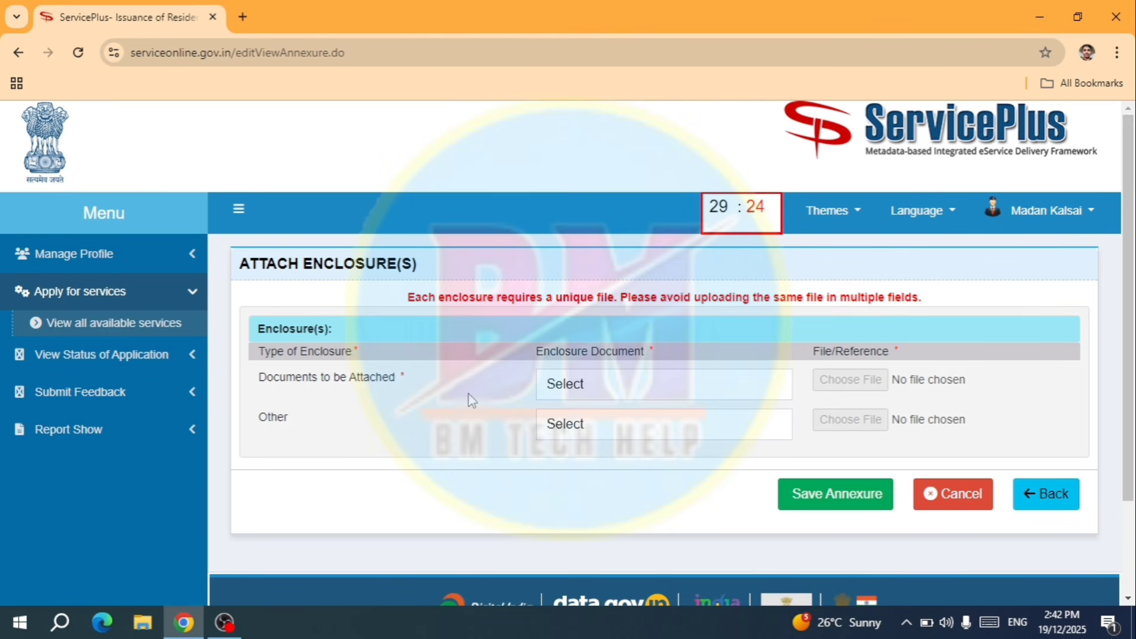
# - Set the first enclosure's document type to COPY OF ROR and attach the ROR PDF
pyautogui.click(595, 390)
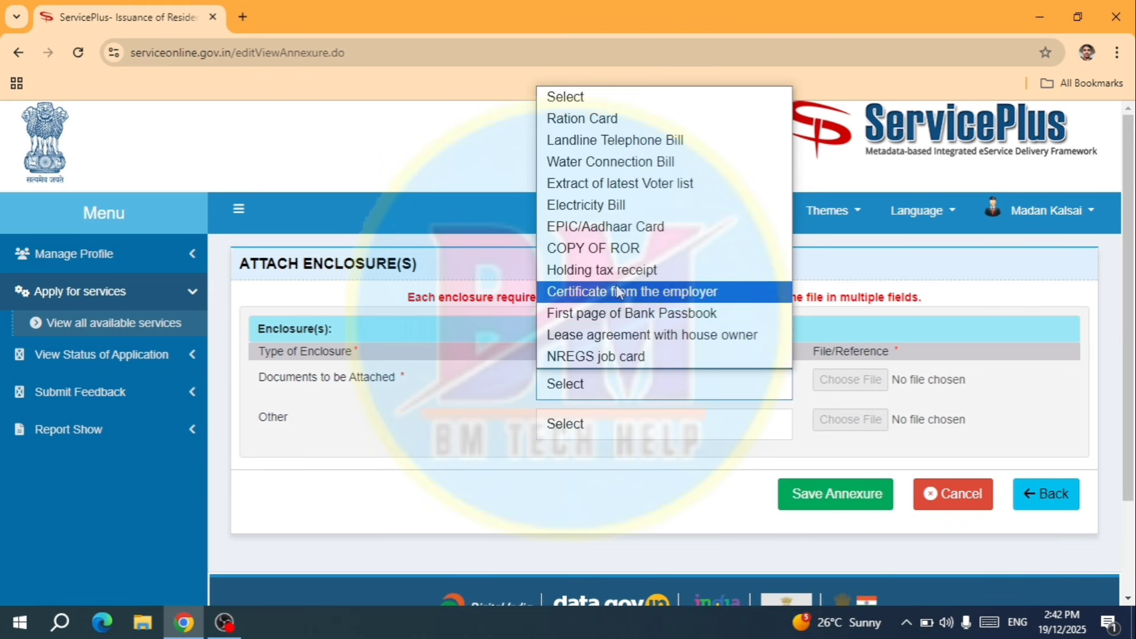
pyautogui.click(650, 247)
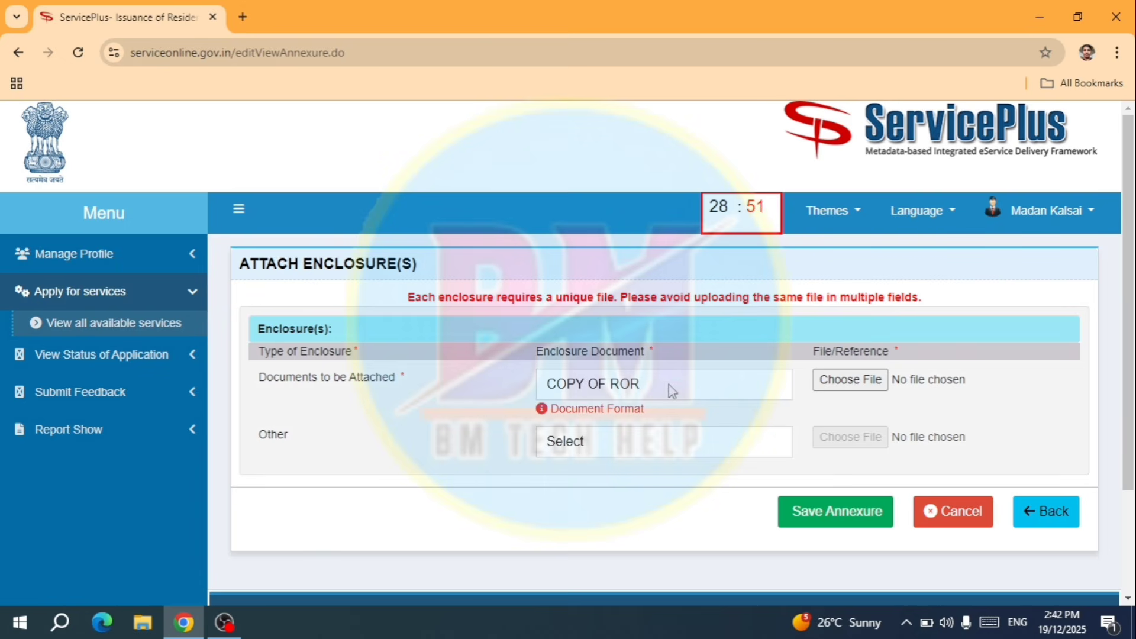
pyautogui.click(852, 383)
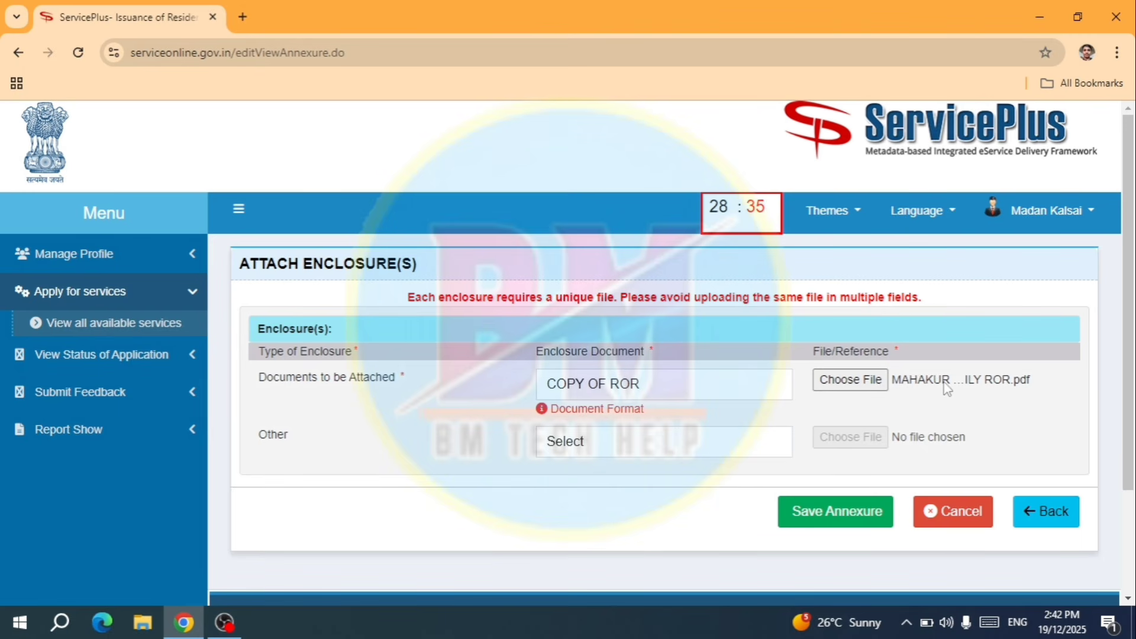
pyautogui.scroll(-1, 952, 405)
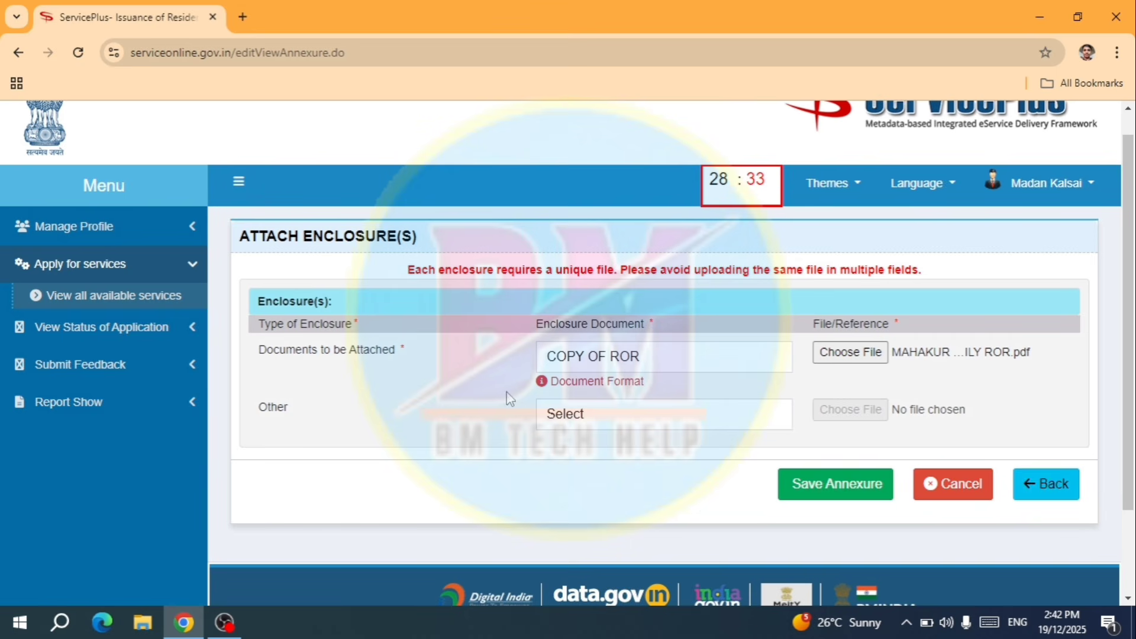
# - Add an Other enclosure named 'MATRICCULATION CERTIFICATE' with image 1766061251753.jpg attached
pyautogui.click(607, 410)
pyautogui.click(585, 463)
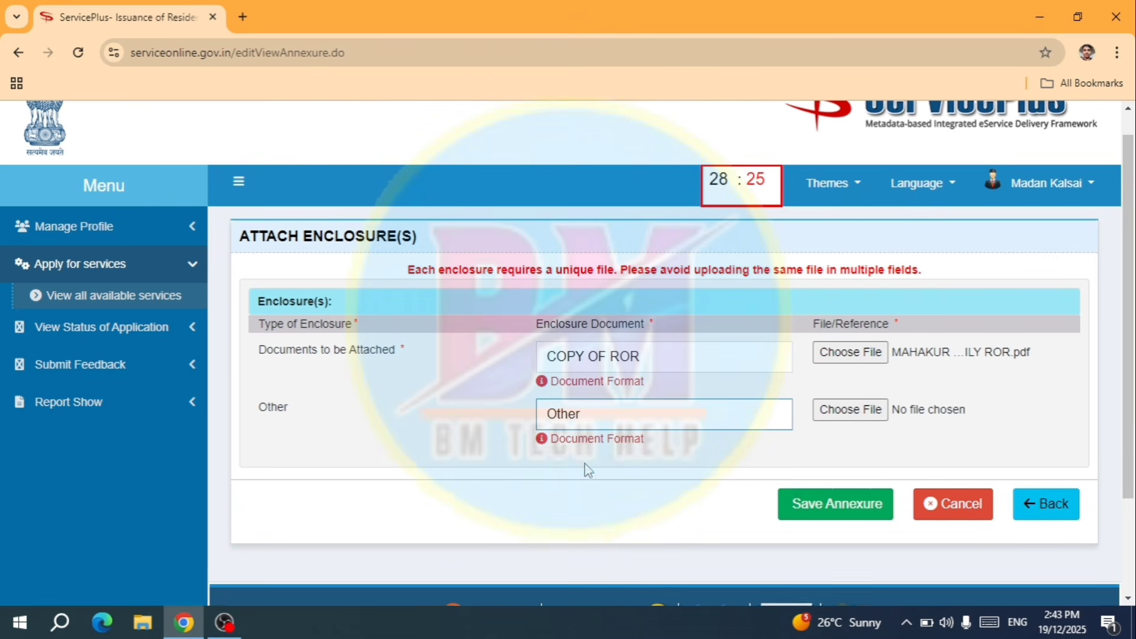
pyautogui.click(650, 461)
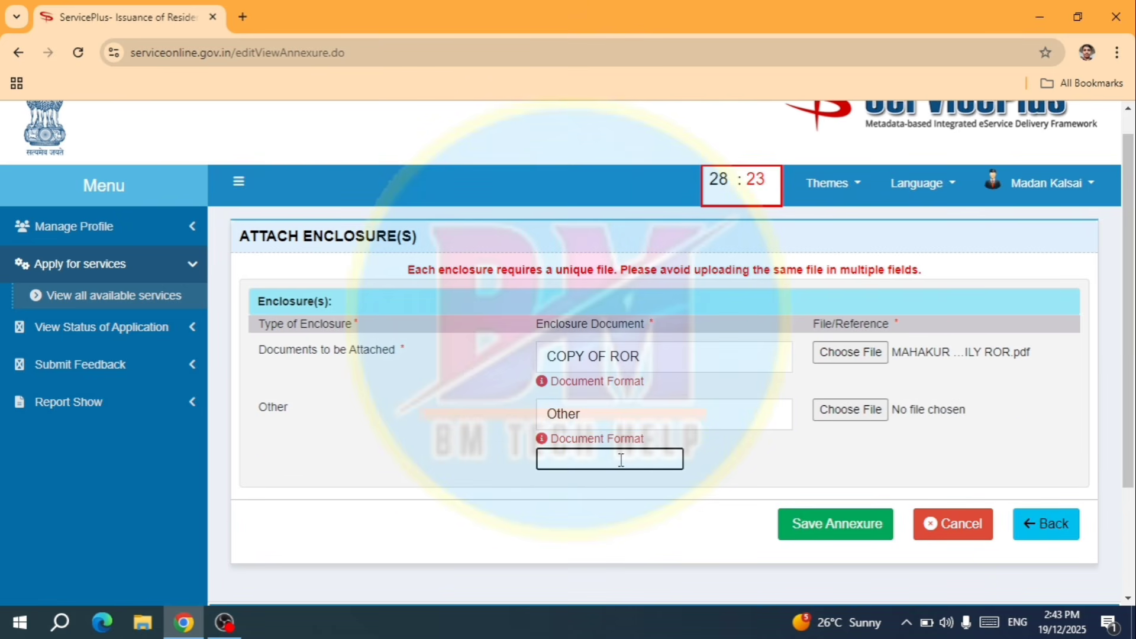
pyautogui.click(530, 464)
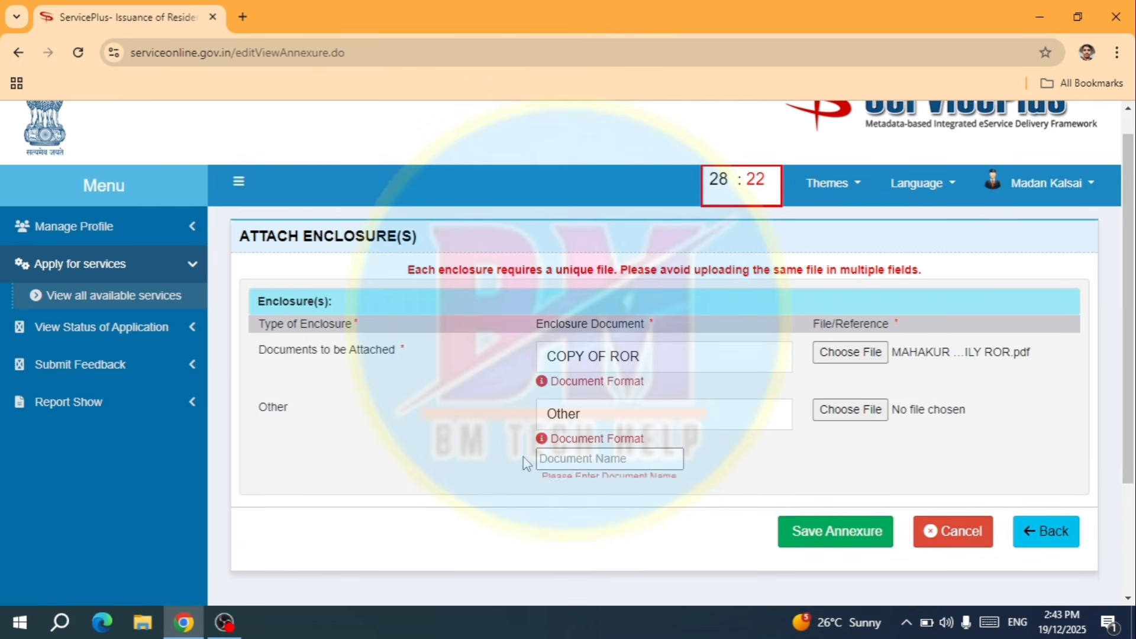
pyautogui.click(593, 457)
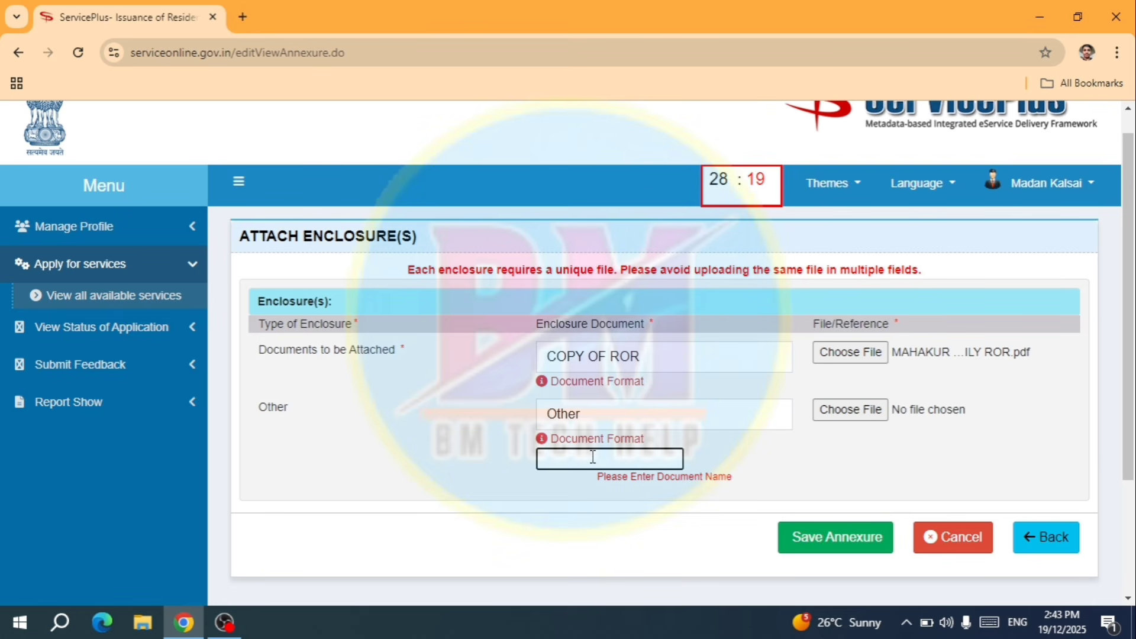
pyautogui.write('MATRICCULATION CERTIFICATE')
pyautogui.click(749, 464)
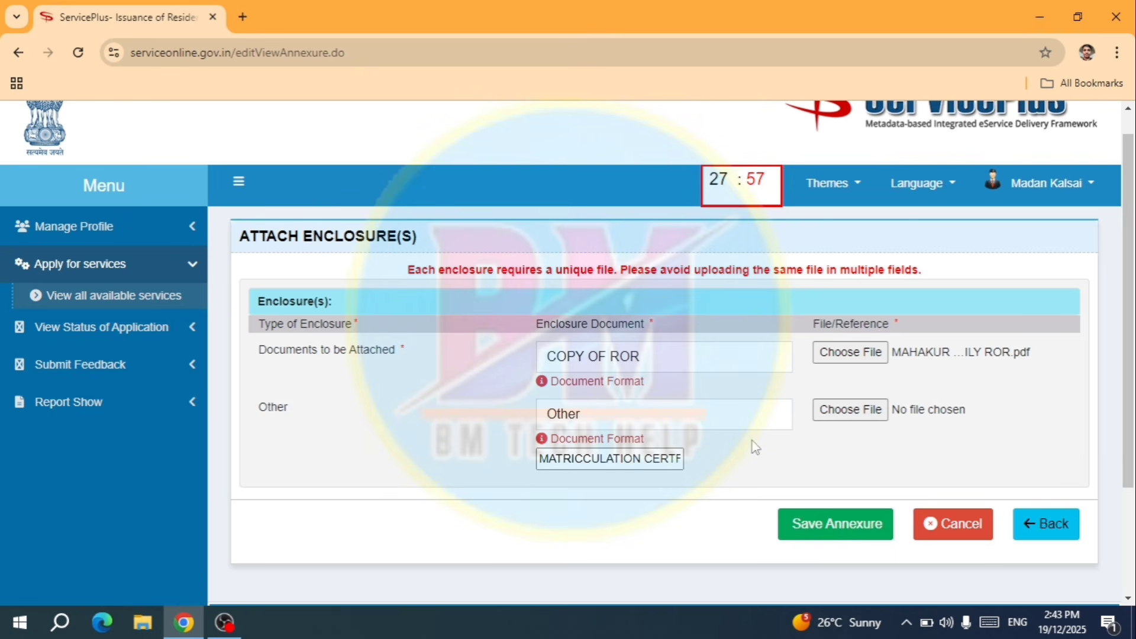
pyautogui.click(851, 414)
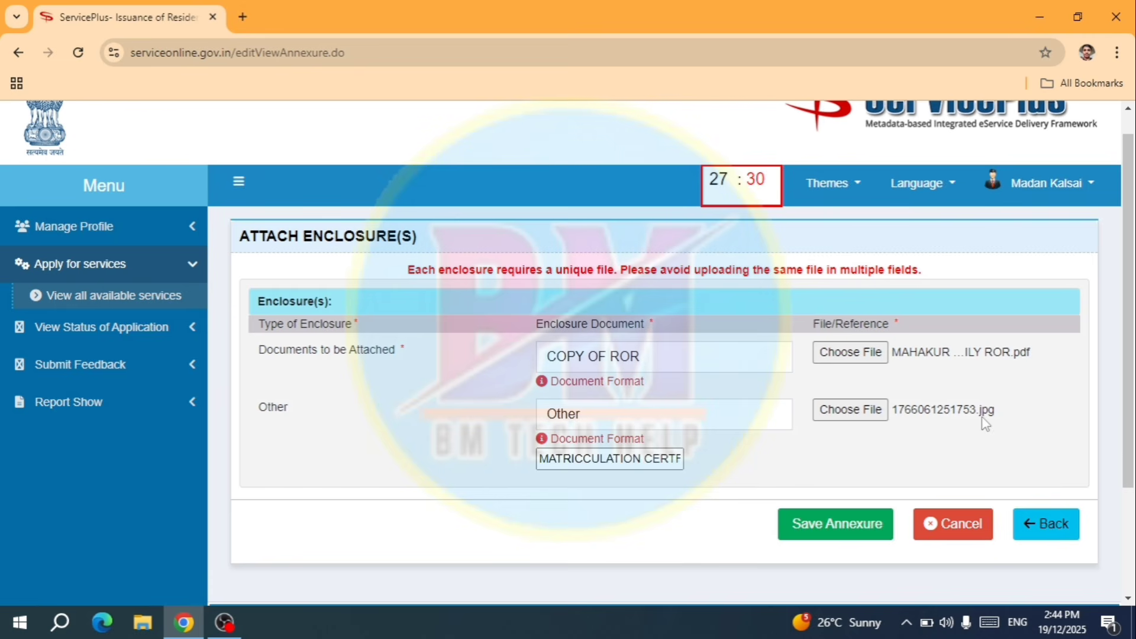
pyautogui.scroll(-1, 839, 467)
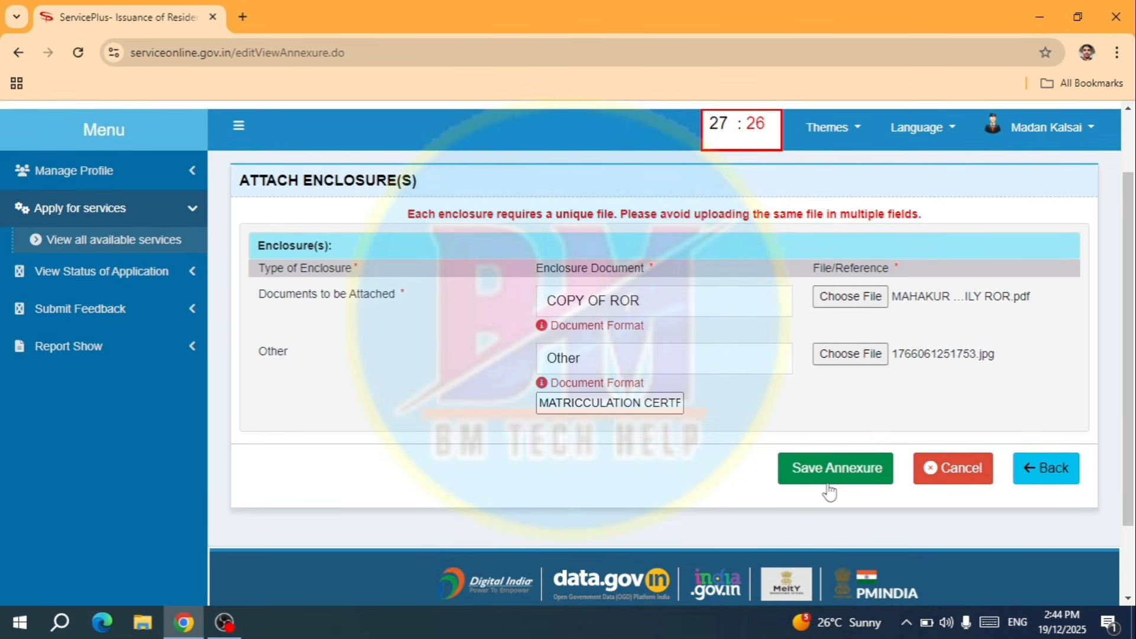
# - Save the annexures and review the preview's Annexure List showing COPY OF ROR and MATRICCULATION CERTIFICATE
pyautogui.click(833, 479)
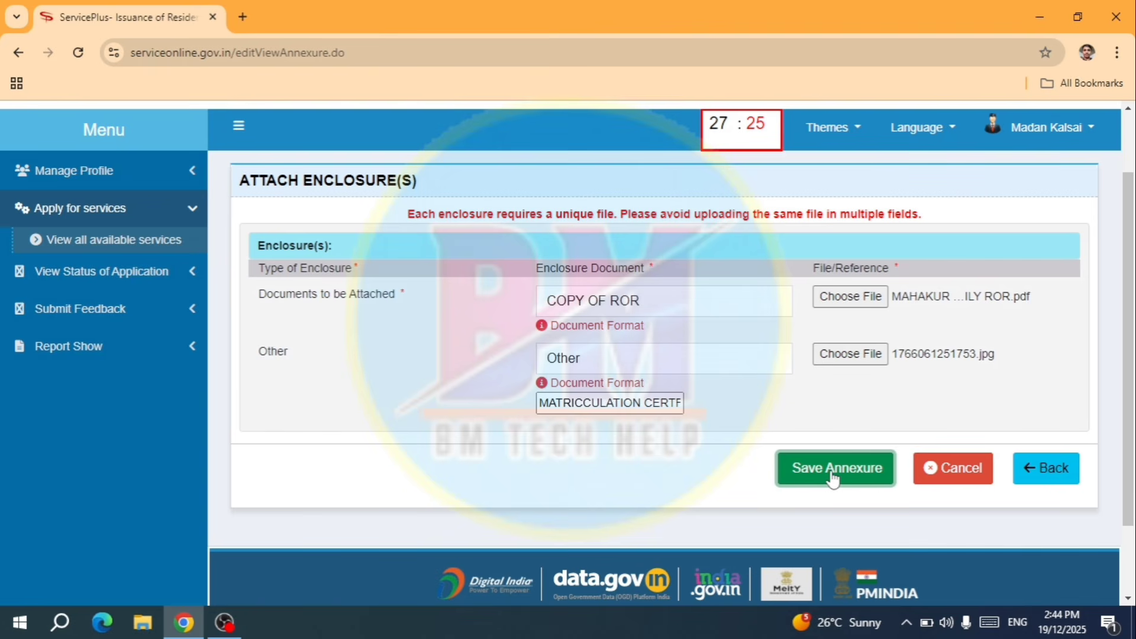
pyautogui.scroll(10, 732, 349)
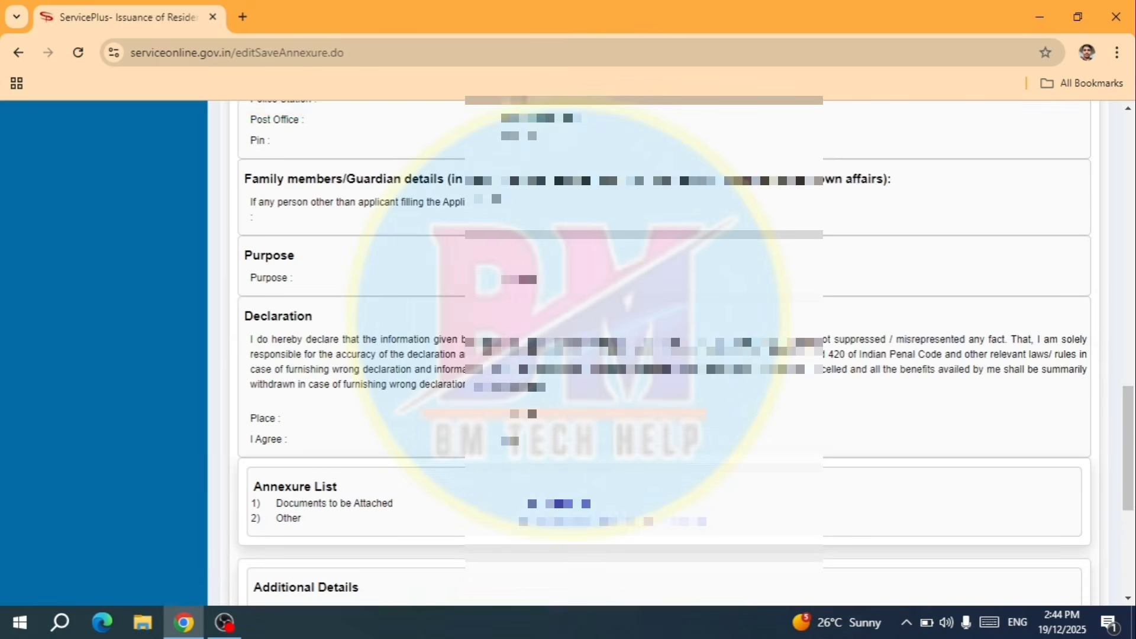
pyautogui.scroll(7, 728, 351)
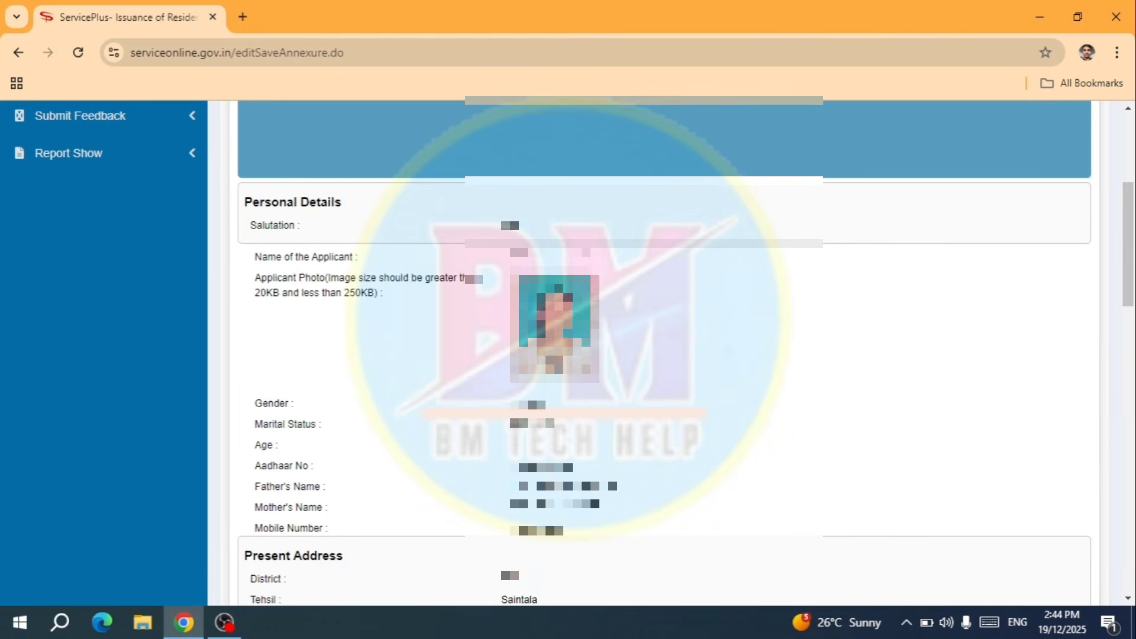
pyautogui.scroll(-4, 728, 351)
pyautogui.scroll(-12, 729, 351)
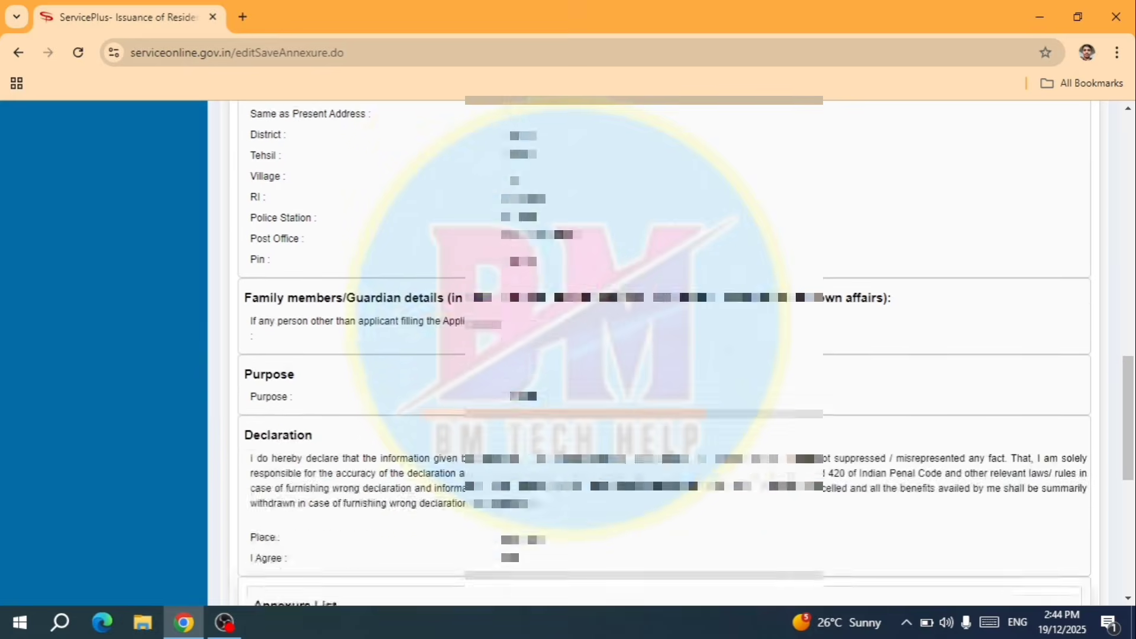
pyautogui.scroll(-2, 729, 358)
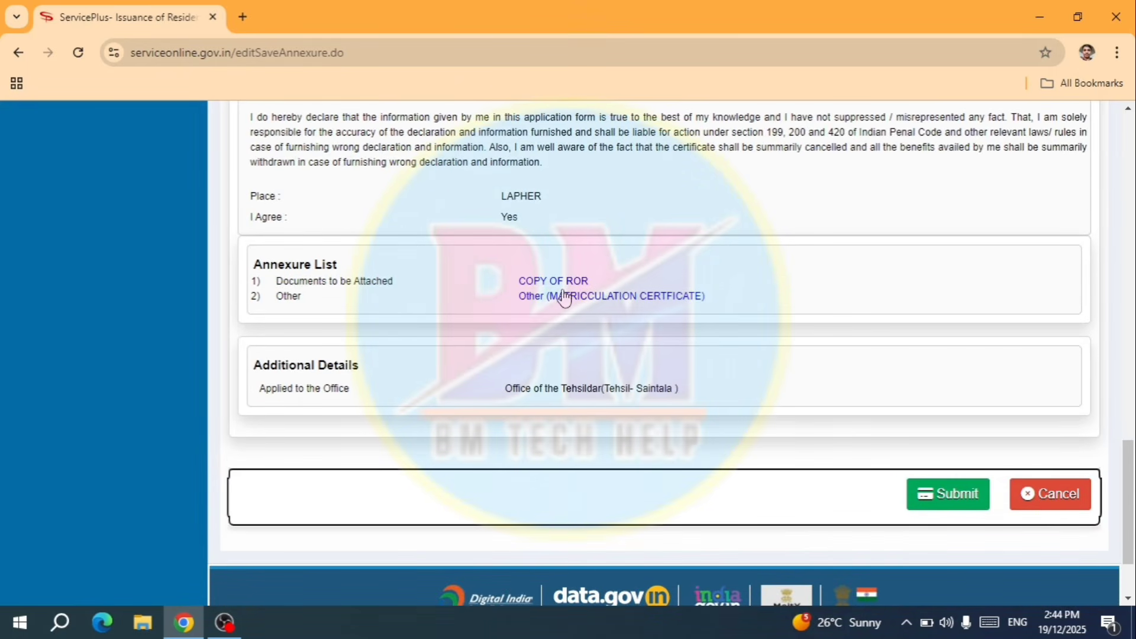
pyautogui.scroll(-2, 572, 309)
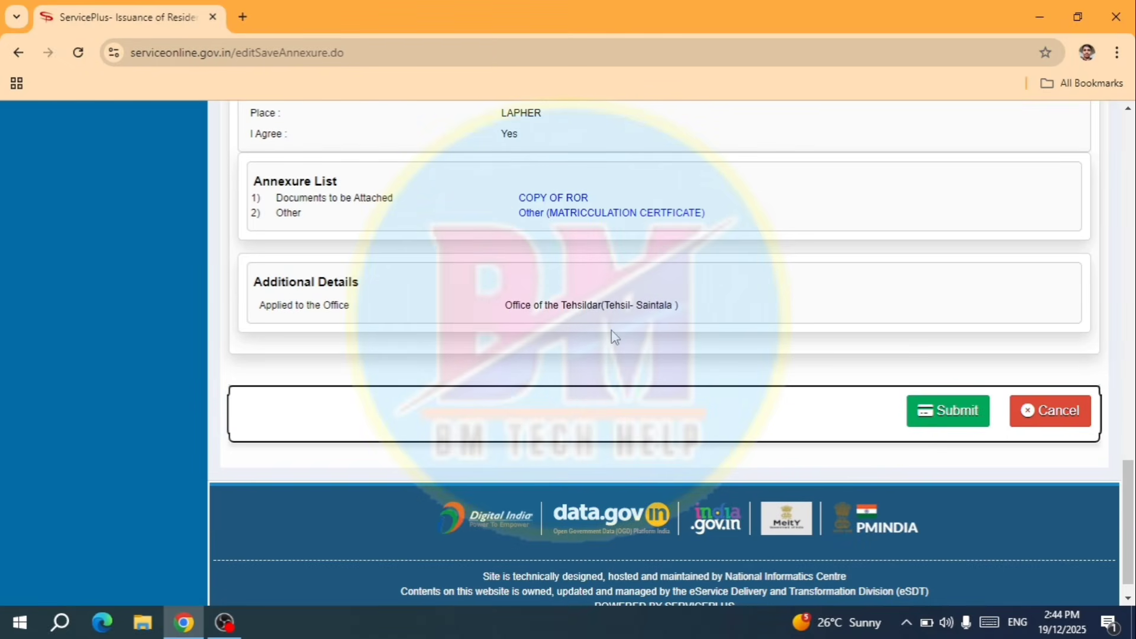
# - Submit the application and review the Form No. I acknowledgement with last date 02/01/2026
pyautogui.click(946, 414)
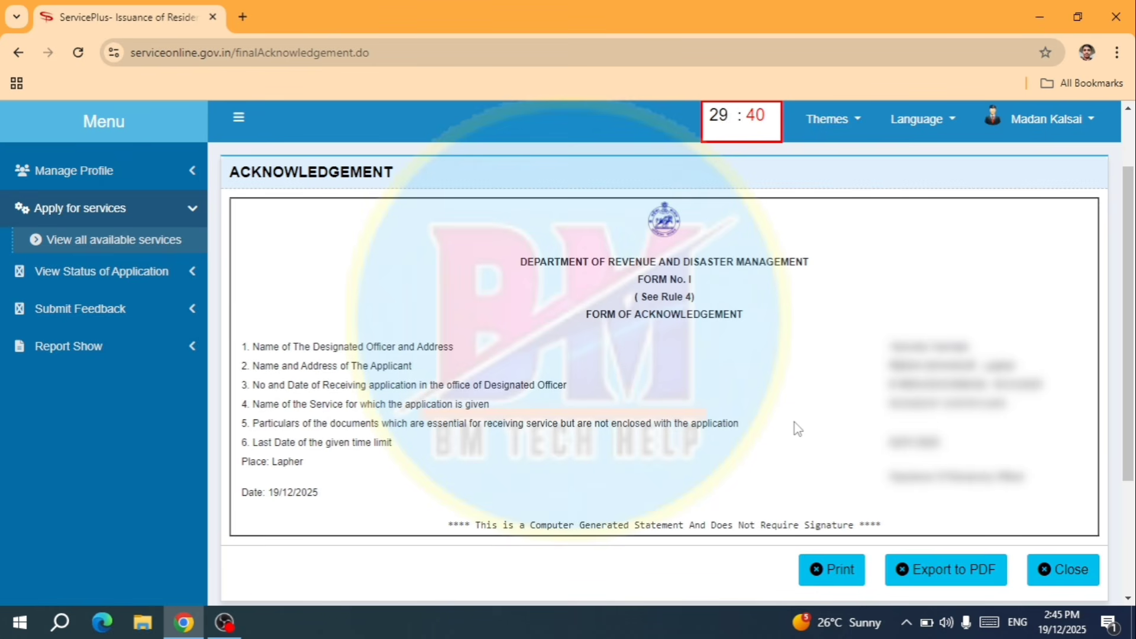
pyautogui.scroll(-2, 799, 428)
pyautogui.scroll(1, 805, 430)
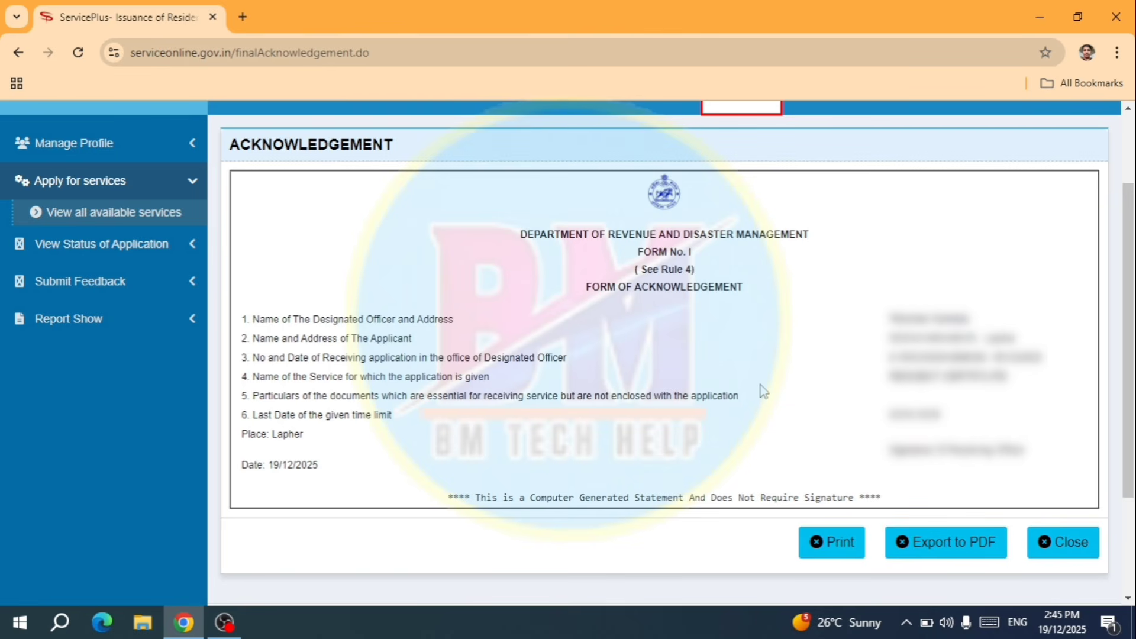
pyautogui.scroll(-2, 763, 391)
pyautogui.scroll(4, 762, 393)
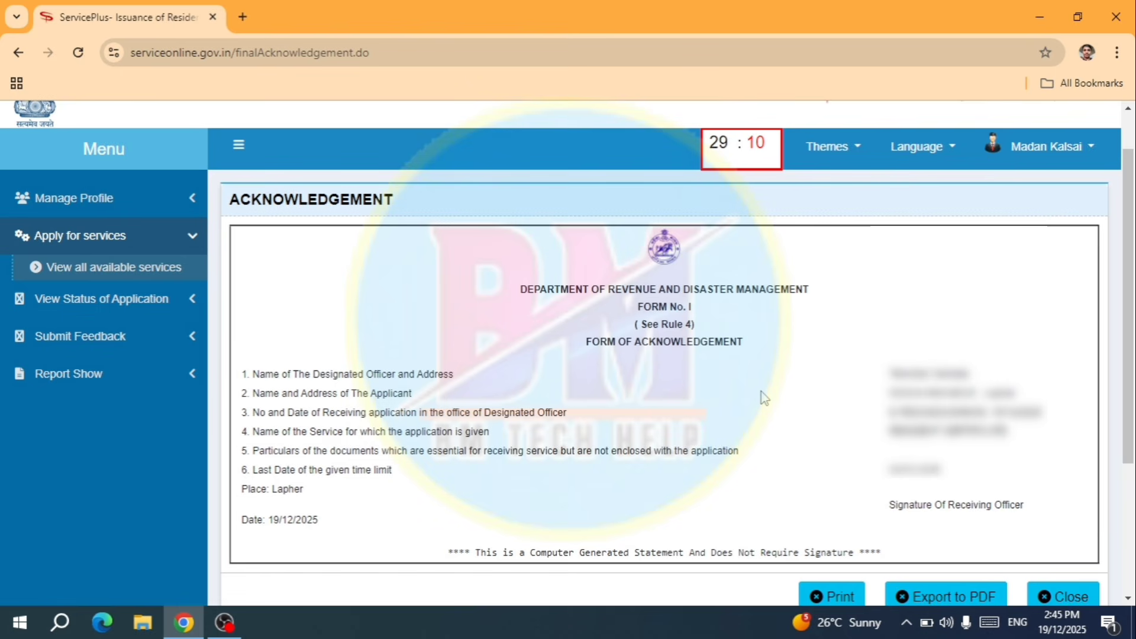
pyautogui.scroll(-1, 763, 398)
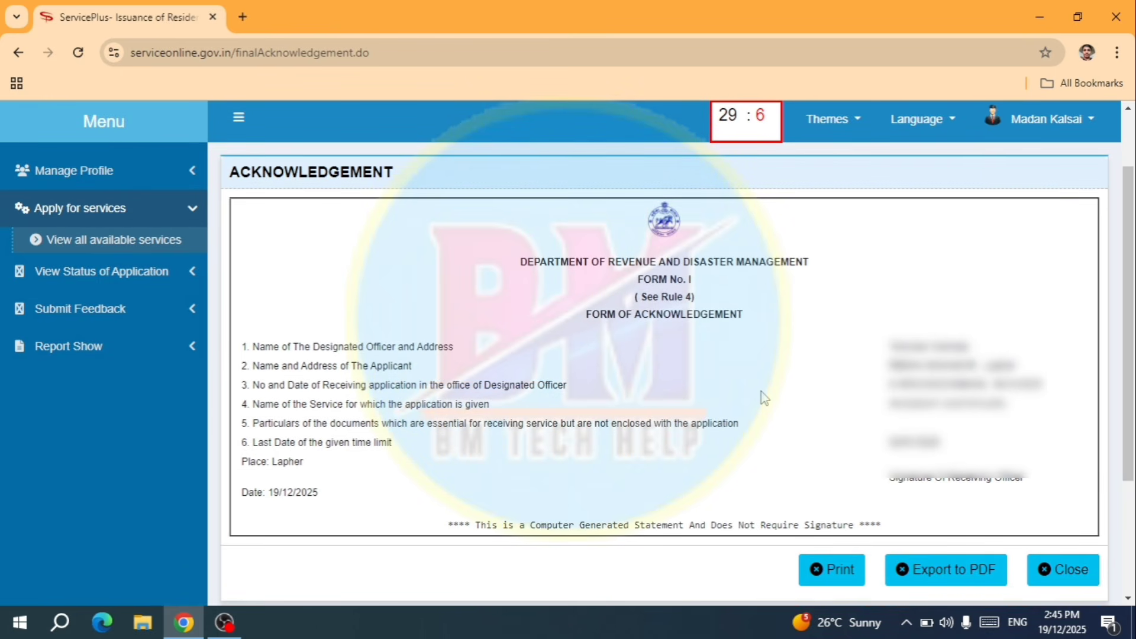
pyautogui.scroll(3, 763, 397)
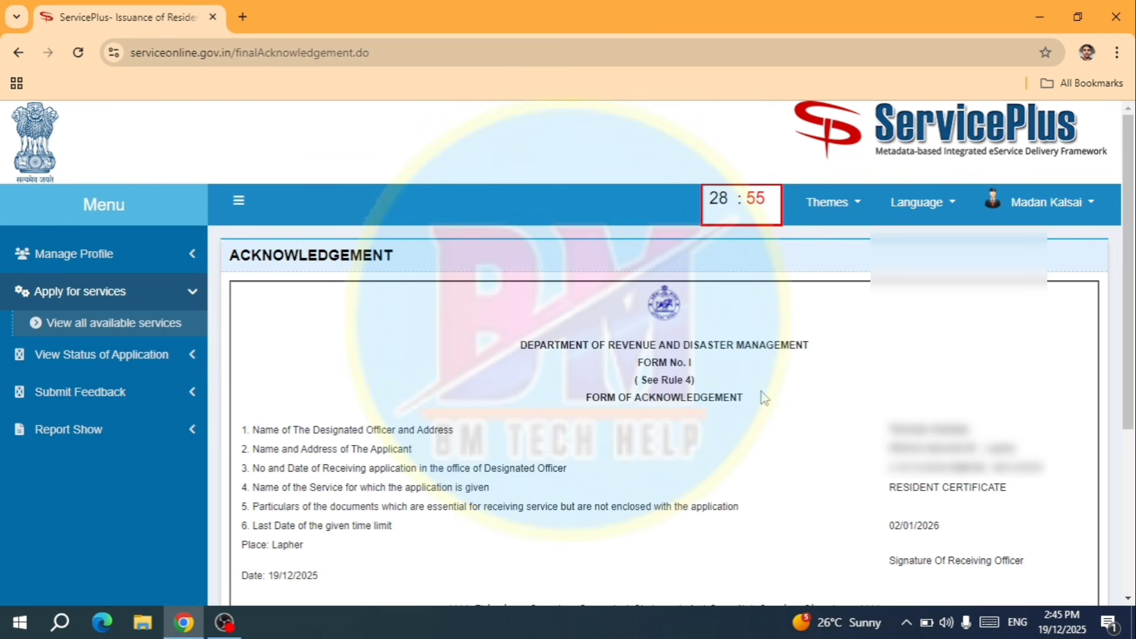
# - Choose View all available services under Apply for services in the left menu
pyautogui.click(51, 291)
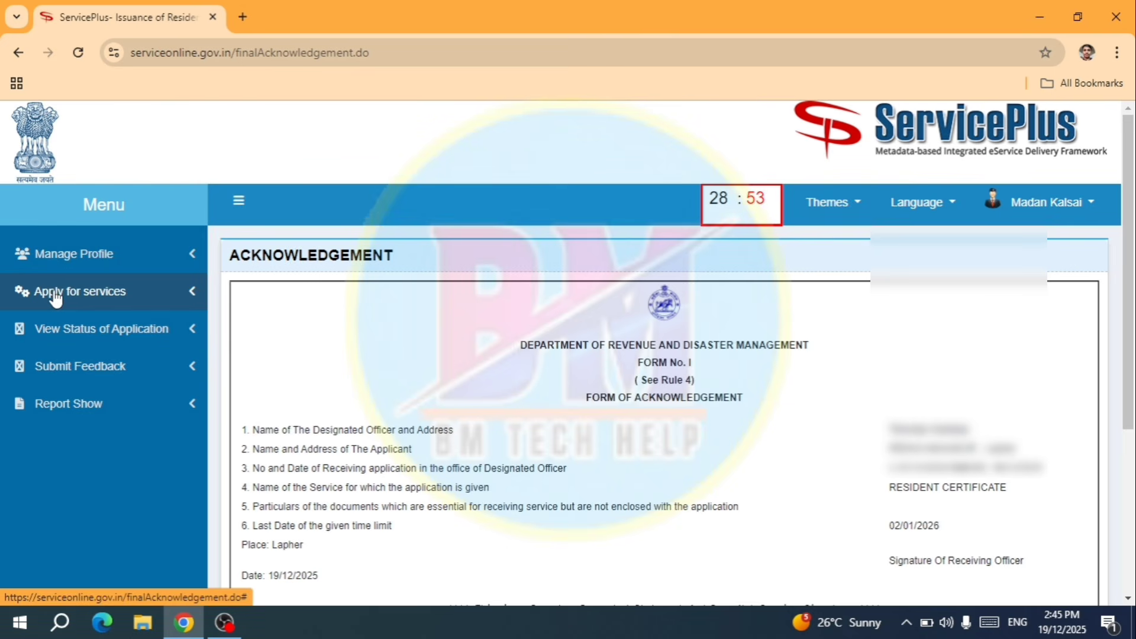
pyautogui.click(64, 331)
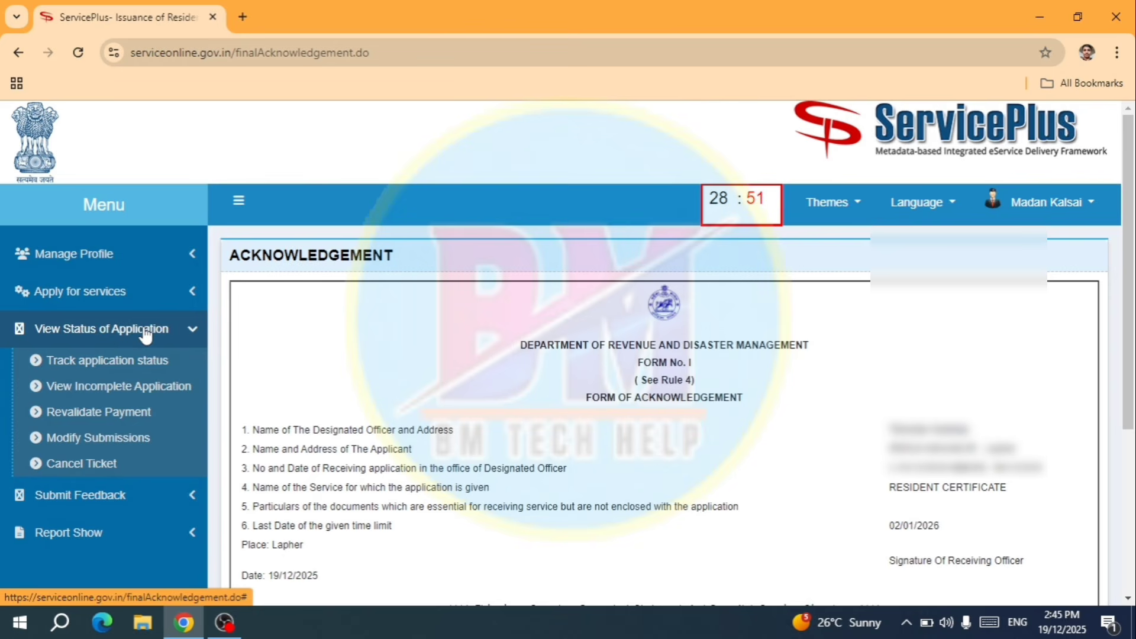
pyautogui.click(101, 299)
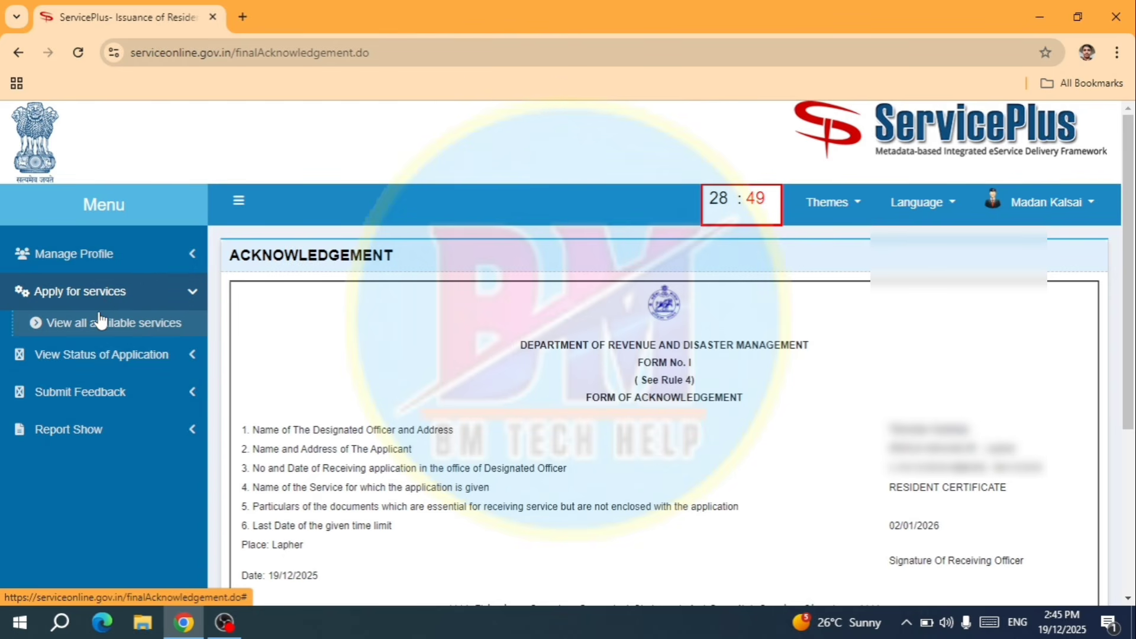
pyautogui.click(99, 323)
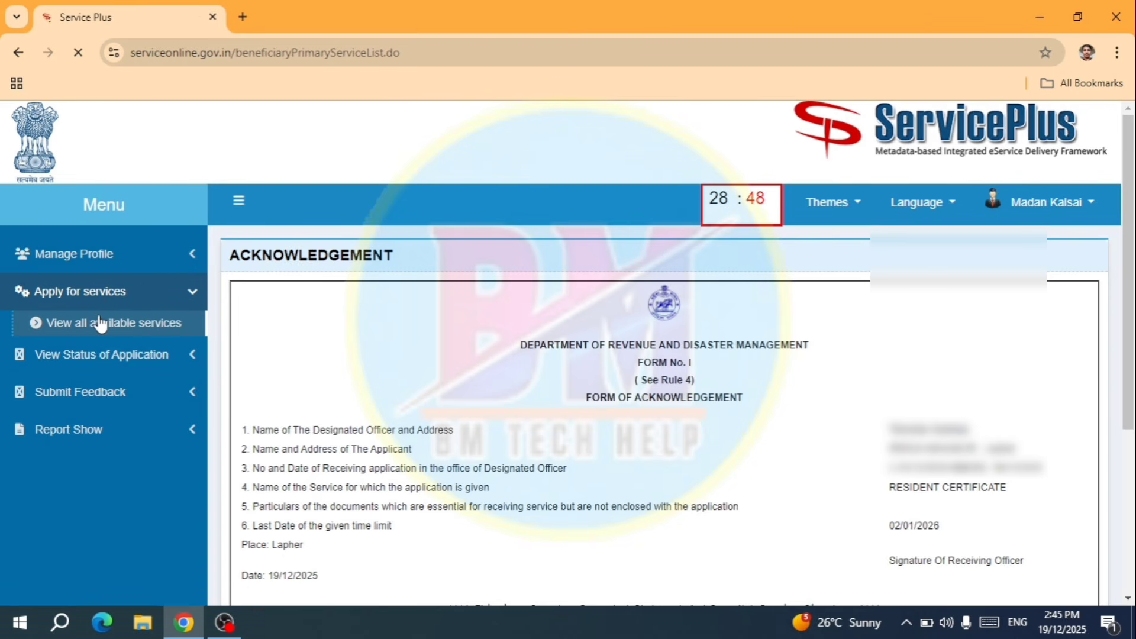